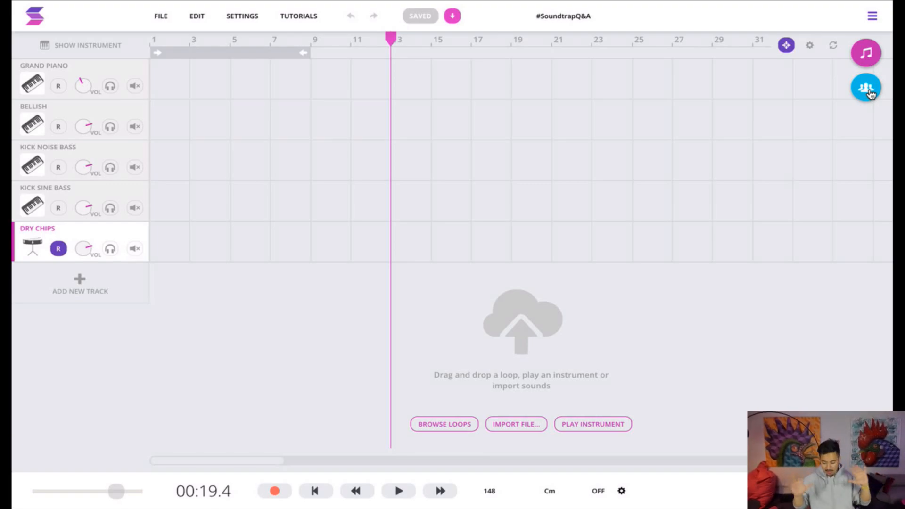
Hold a video call with the project collaborator, hang up, and hide the Collaborators view
left_click(869, 92)
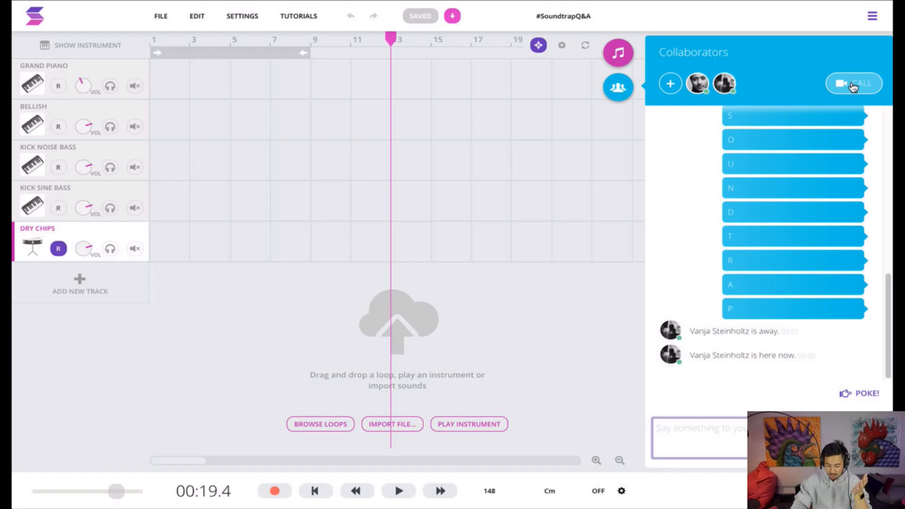
left_click(854, 85)
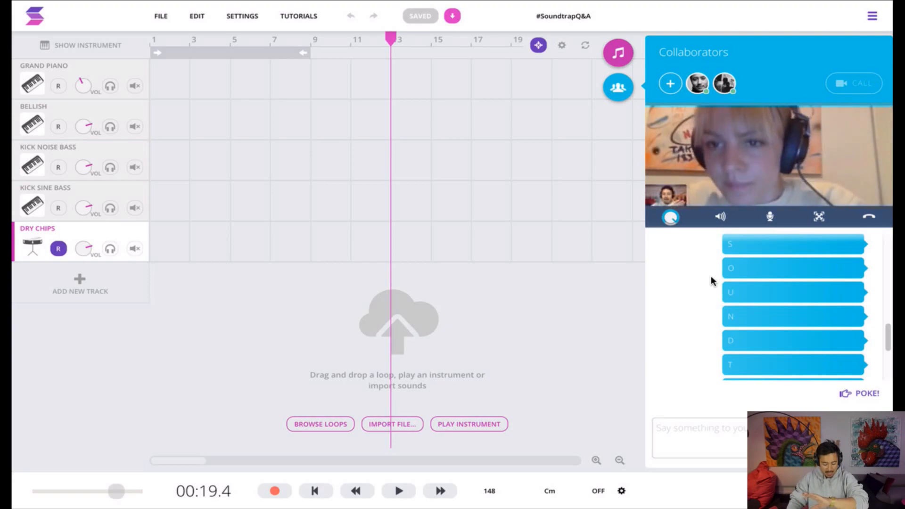
left_click(869, 218)
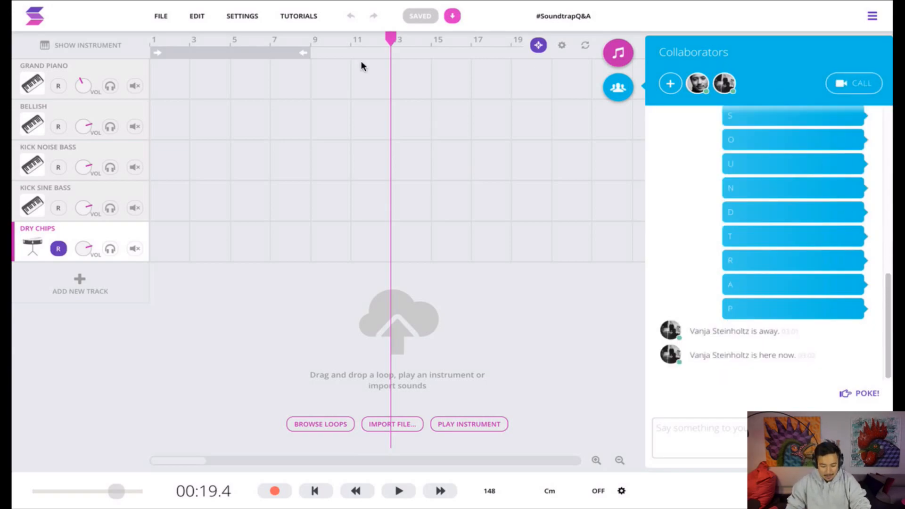
left_click(616, 91)
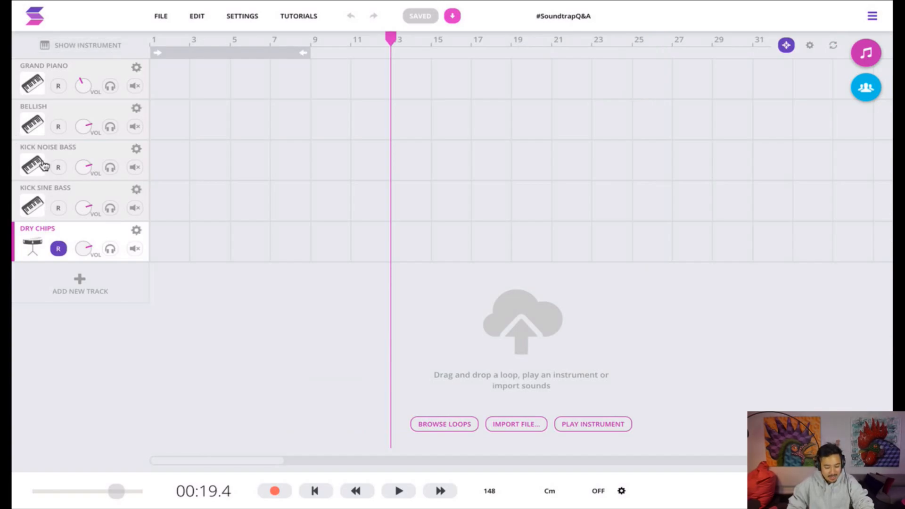
Import the Merged audio file as a new track, preview it, and move the track above Grand Piano
left_click(514, 426)
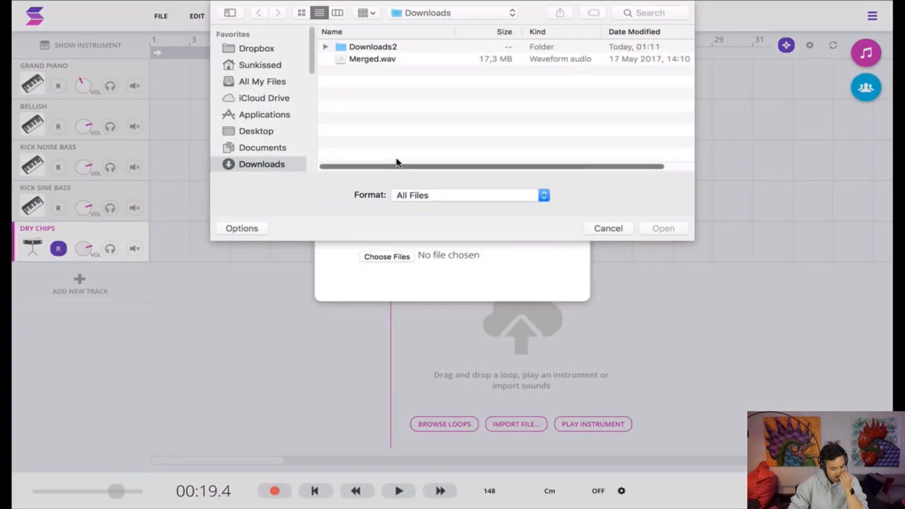
double_click(387, 59)
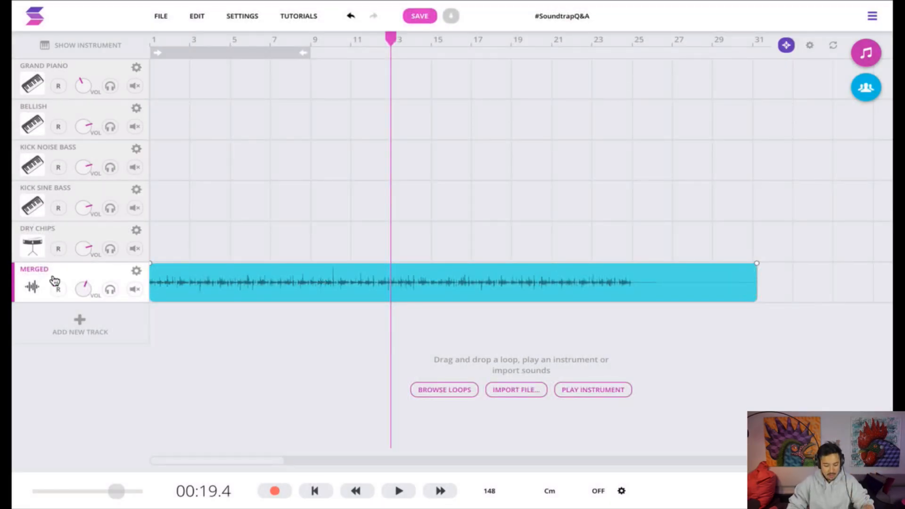
key("Return")
key("space")
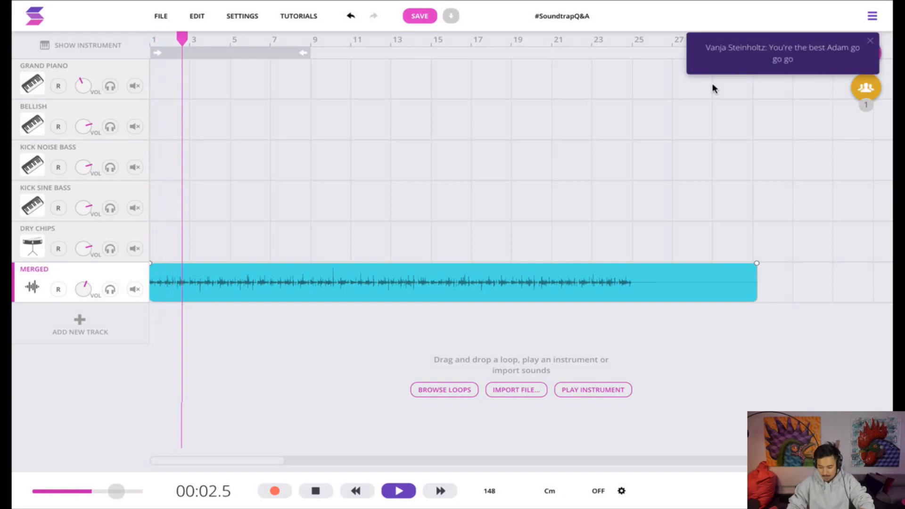
key("space")
left_click_drag(53, 281, 69, 71)
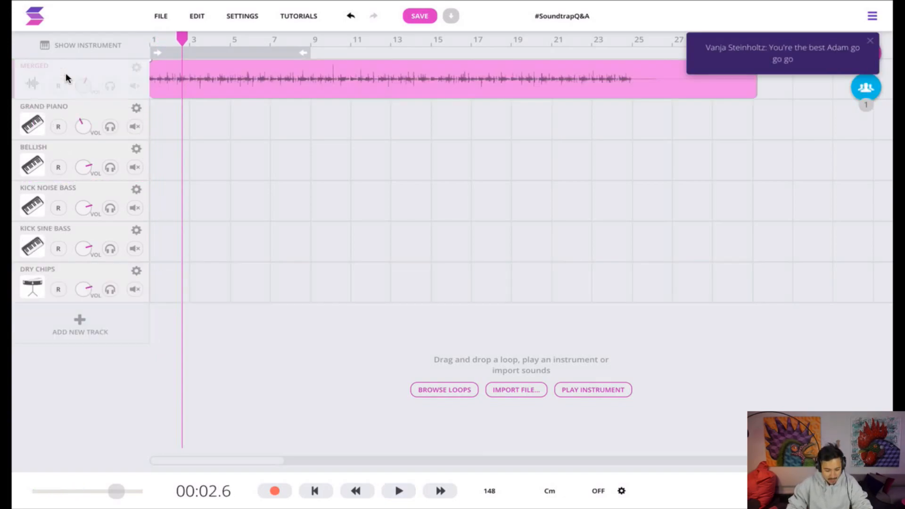
With the metronome on, record about four bars on the Grand Piano track from the start and loop the region to bar 9
key("Return")
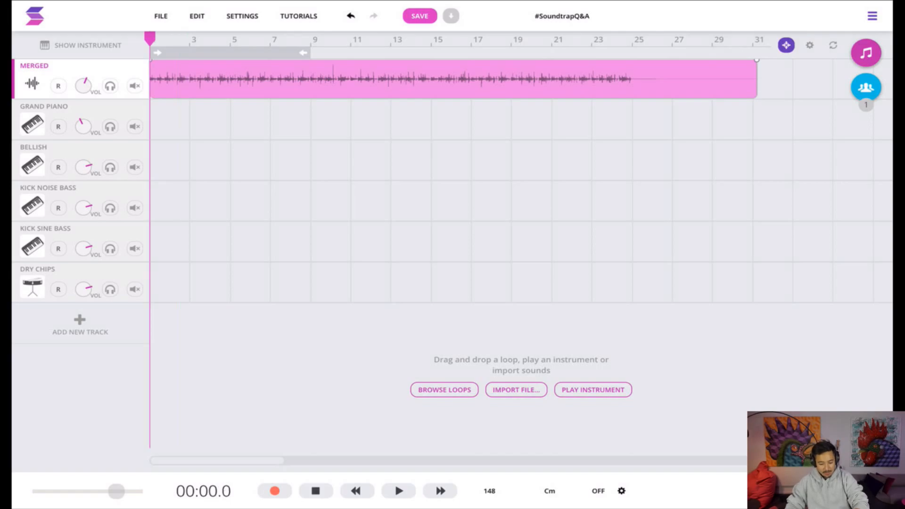
left_click(595, 492)
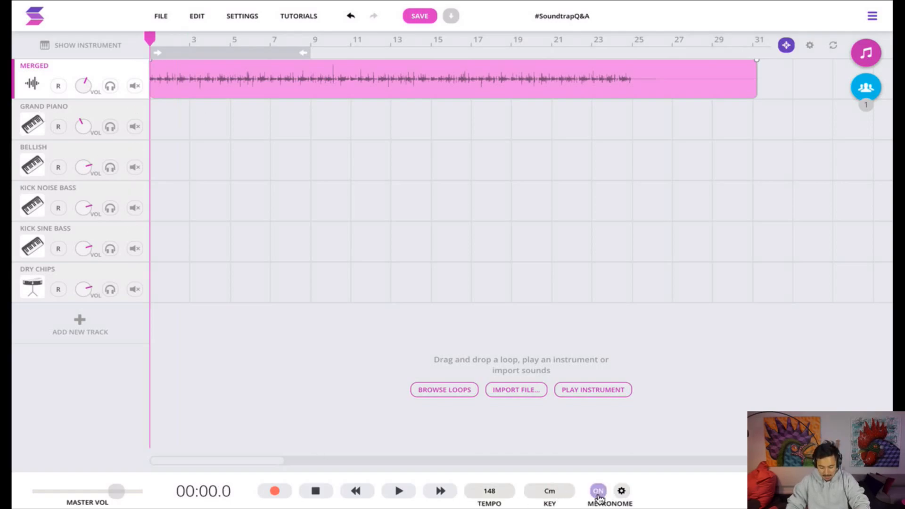
left_click(47, 112)
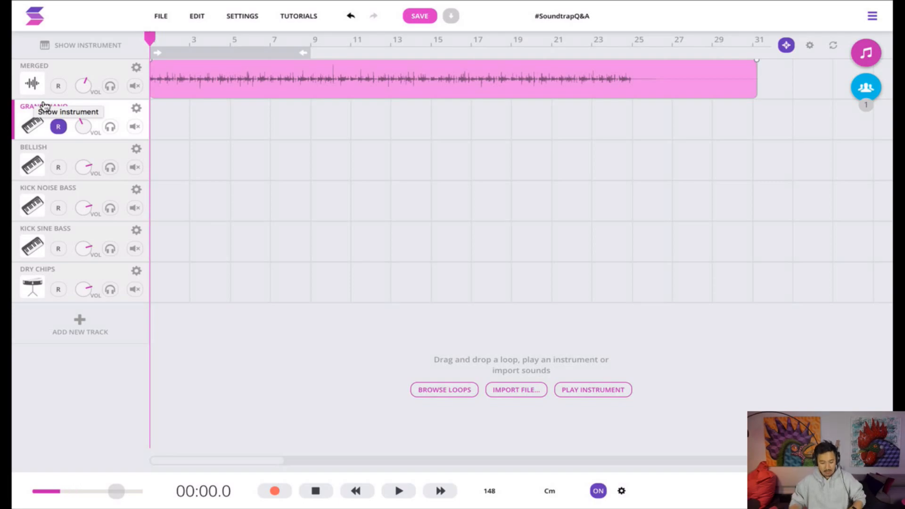
left_click(273, 499)
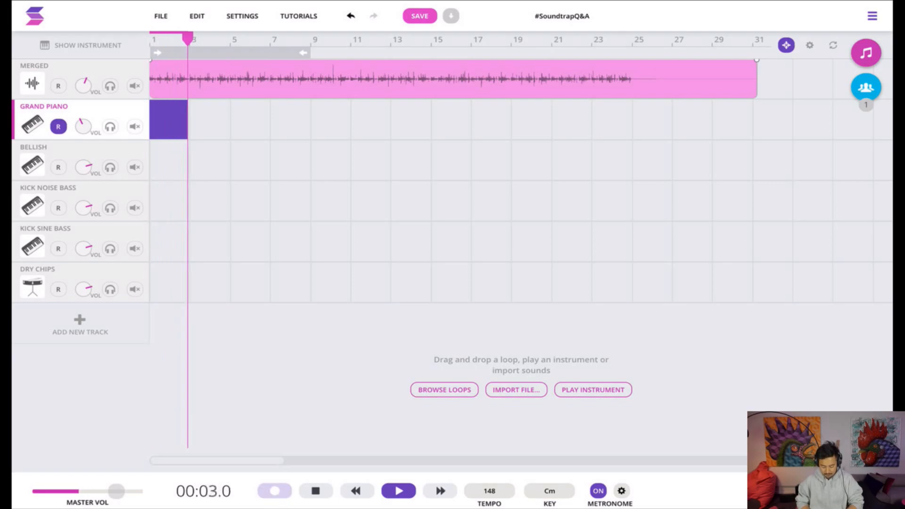
left_click(274, 495)
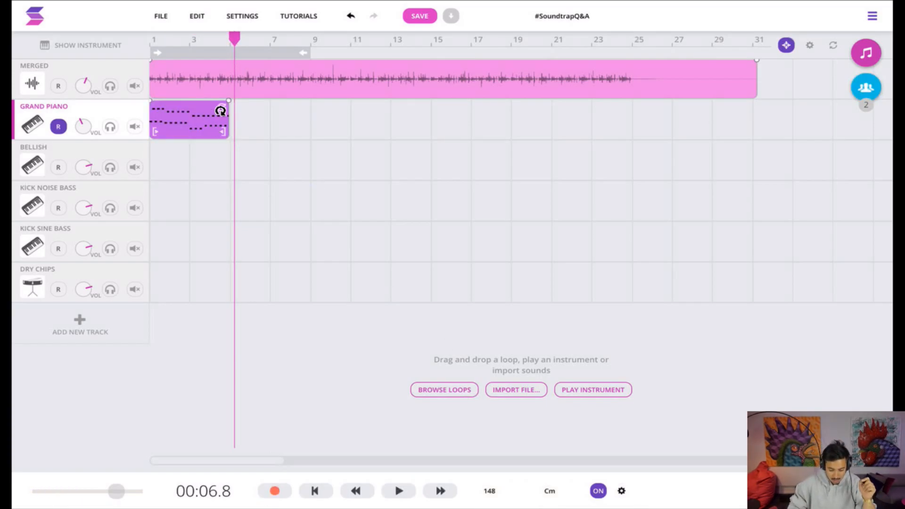
left_click_drag(220, 112, 312, 116)
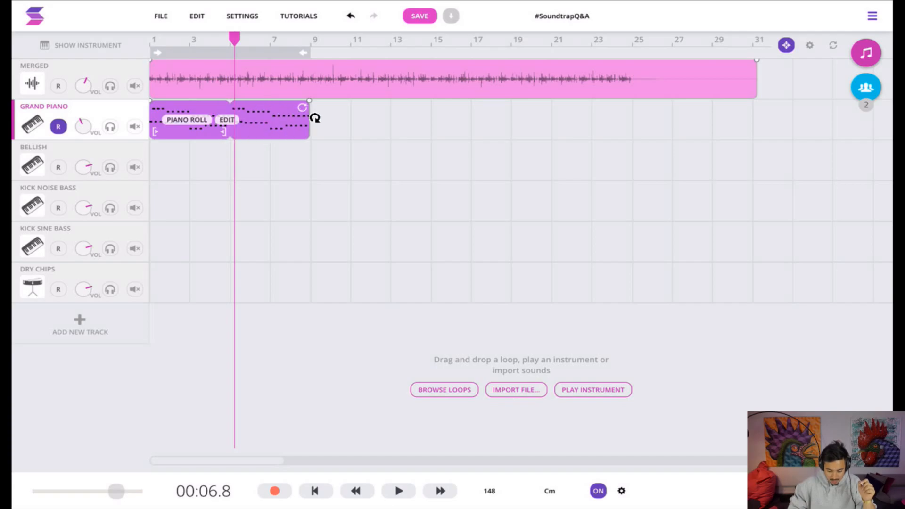
Quantize all notes of the Grand Piano region to 1/8 in the piano roll
left_click(186, 120)
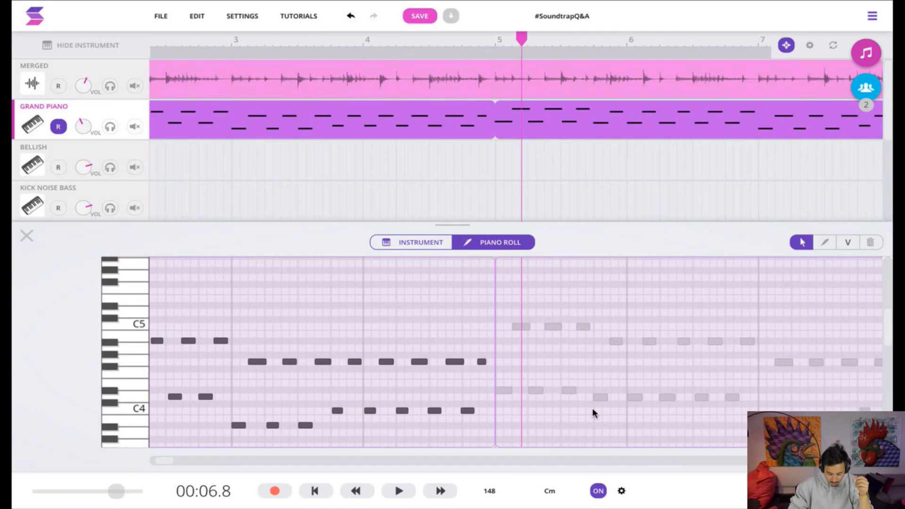
scroll(346, 379, "left", 4)
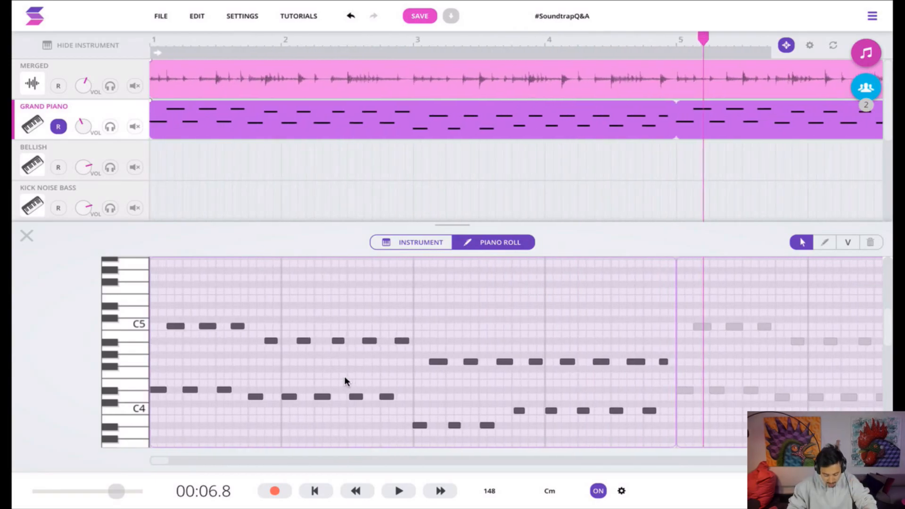
left_click(247, 351)
key("ctrl+a")
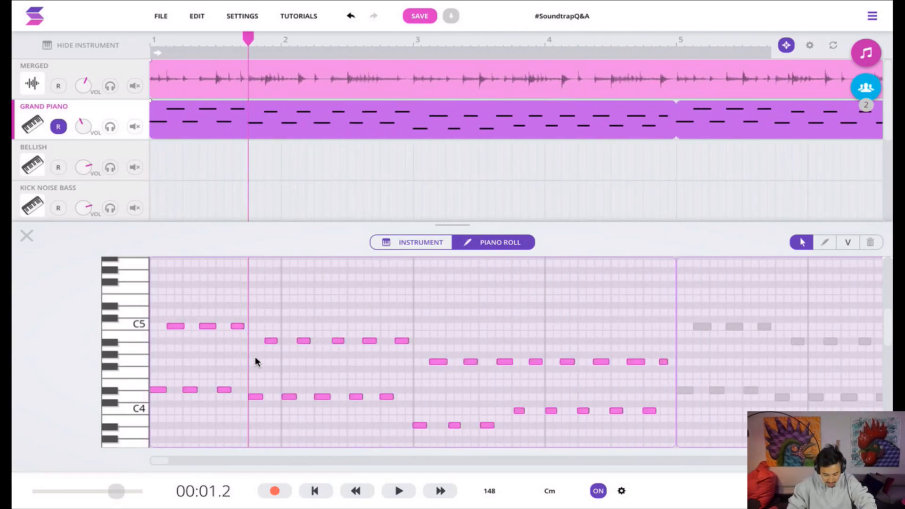
right_click(172, 327)
mouse_move(252, 445)
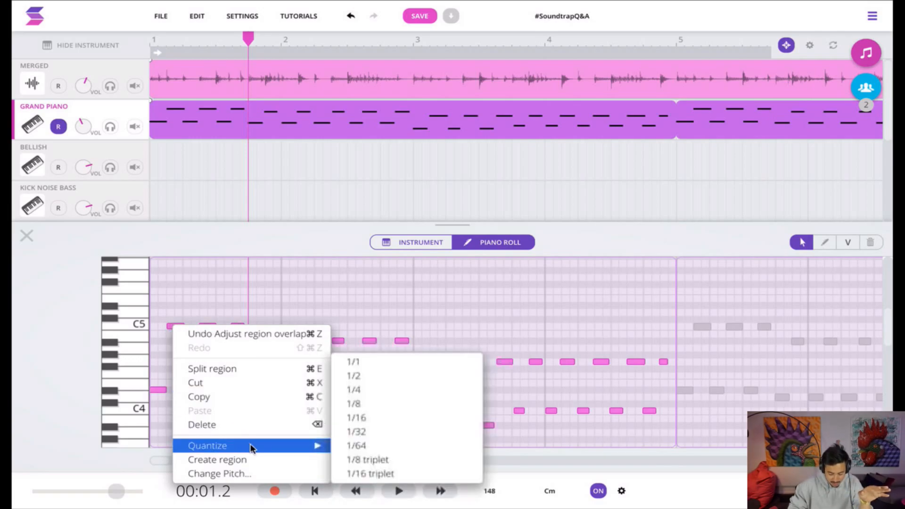
left_click(380, 407)
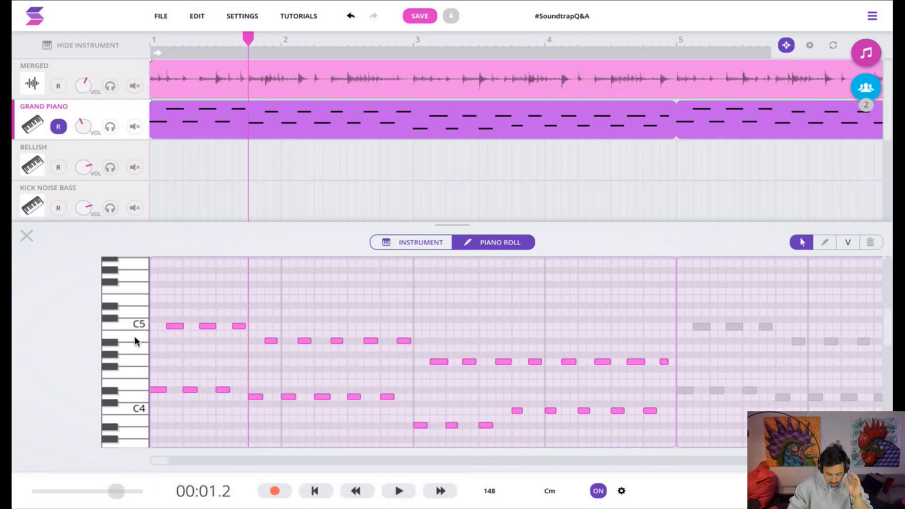
left_click(26, 237)
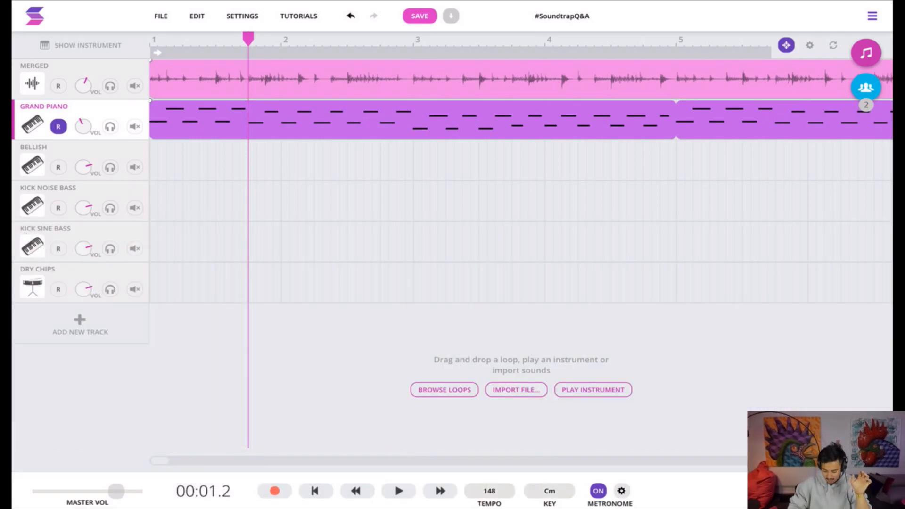
Copy the looped Grand Piano region to the Bellish track and lower the Bellish track's volume
key("g")
key("g")
key("g")
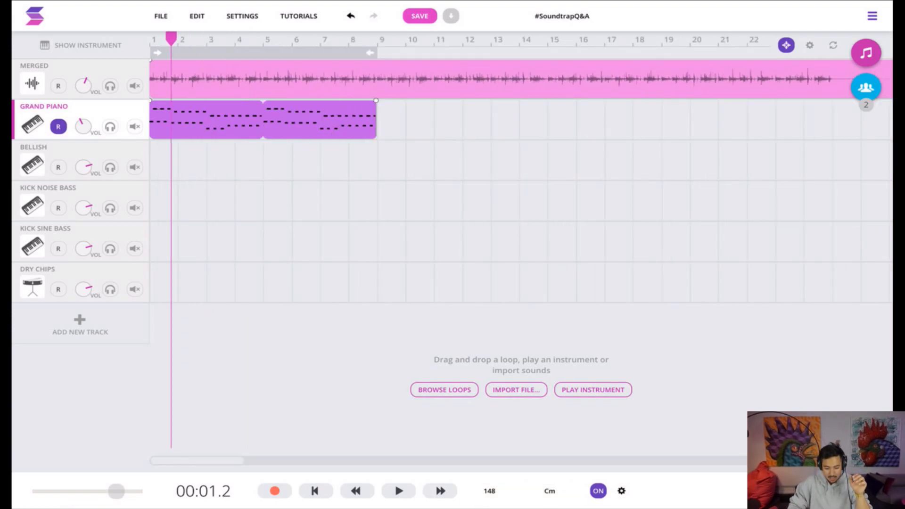
left_click_drag(199, 134, 195, 150)
left_click_drag(84, 167, 83, 268)
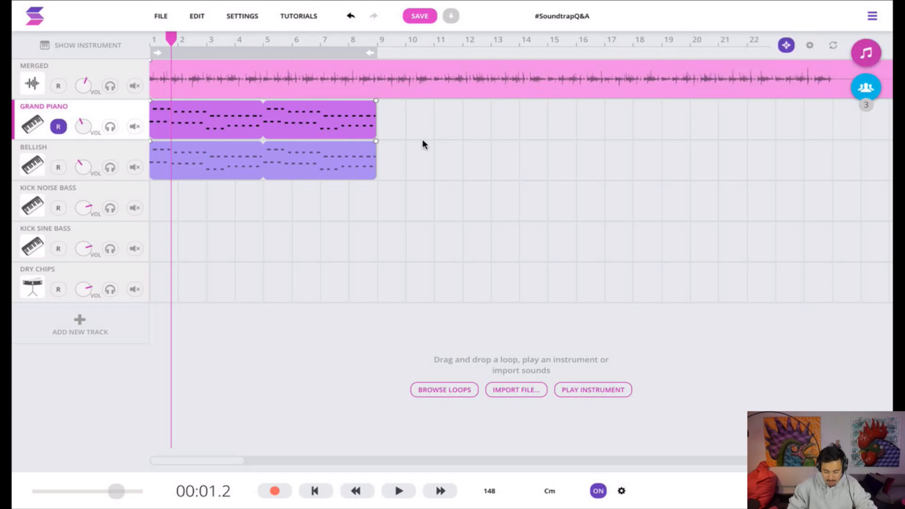
Copy the Grand Piano and Bellish regions together to bar 17 and briefly play the arrangement
left_click_drag(419, 247, 172, 101)
left_click_drag(564, 213, 657, 127)
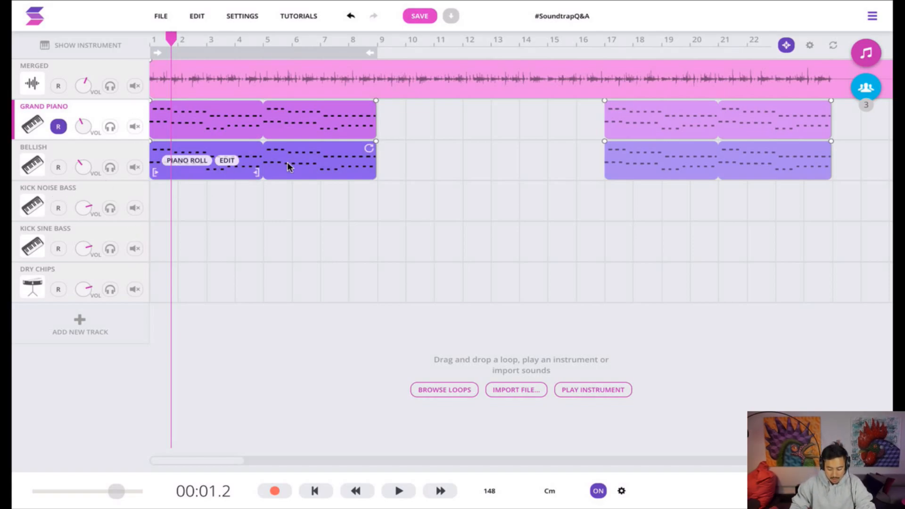
key("space")
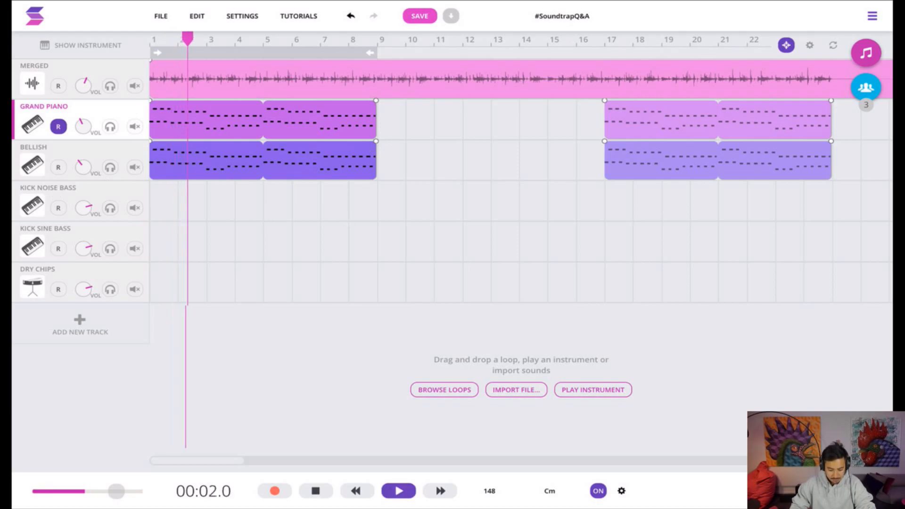
key("space")
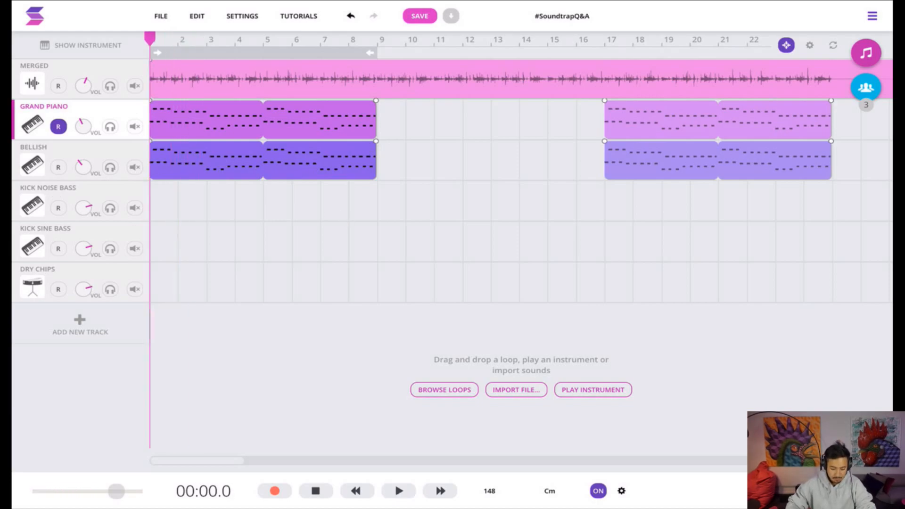
Record a four-bar part on the Kick Noise Bass track from the start and loop the region to bar 9
left_click(37, 206)
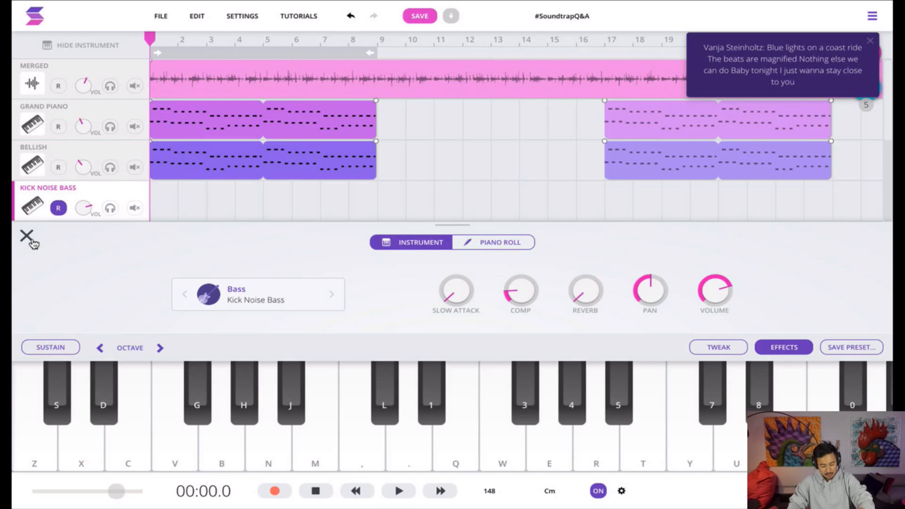
left_click(26, 235)
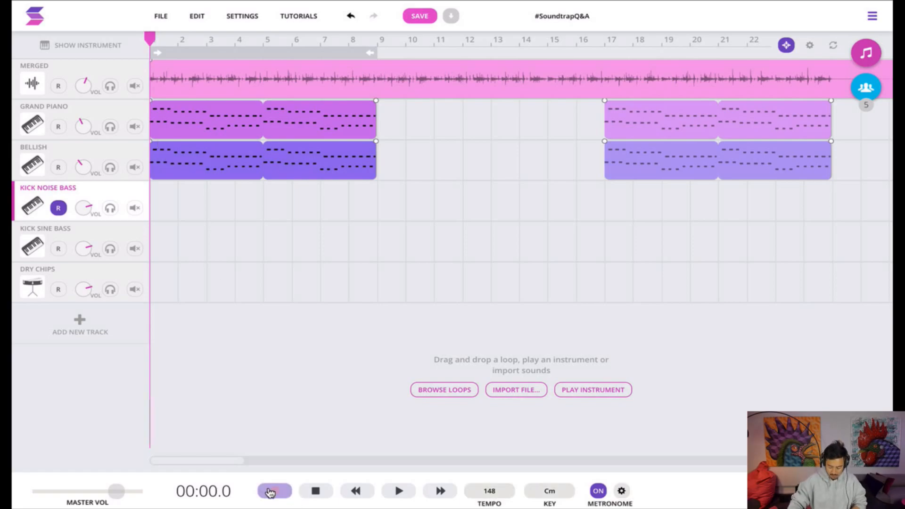
left_click(270, 492)
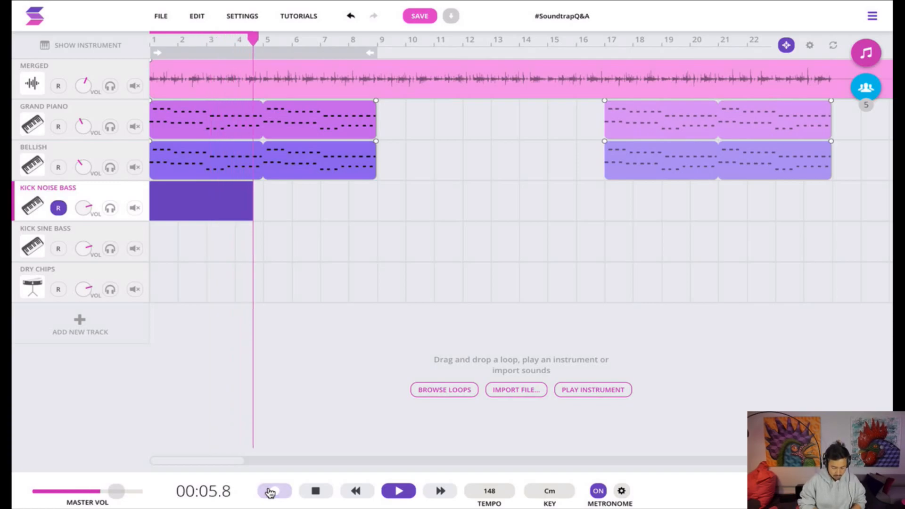
left_click(269, 493)
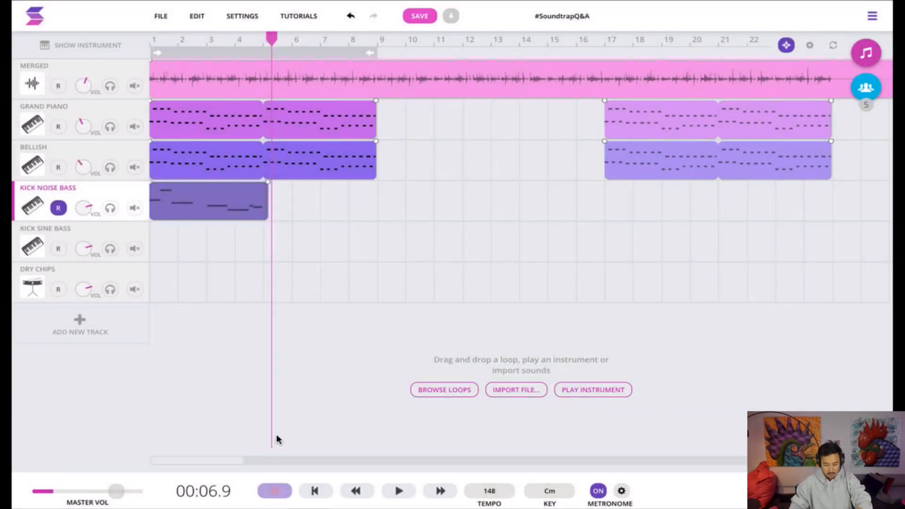
left_click_drag(267, 214, 354, 195)
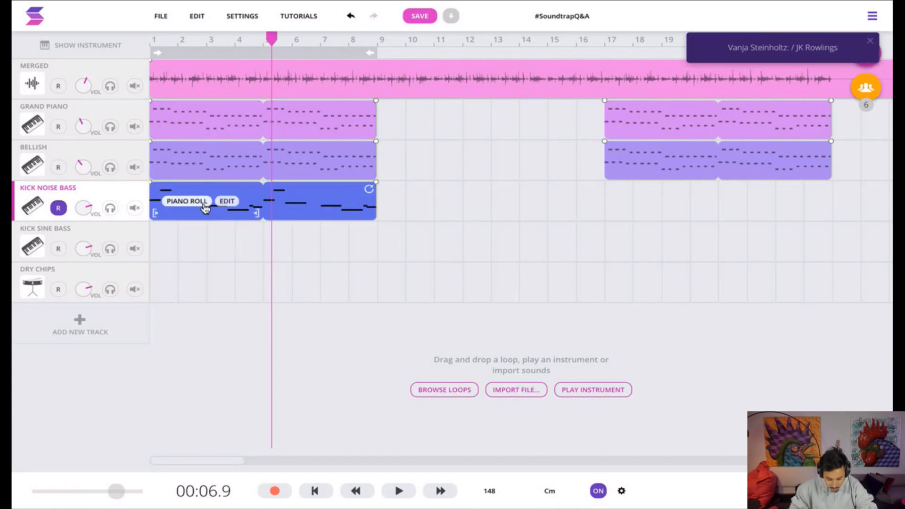
Copy the Kick Noise Bass region to bar 17 and duplicate both of its regions onto the Kick Sine Bass track
left_click_drag(217, 210, 674, 219)
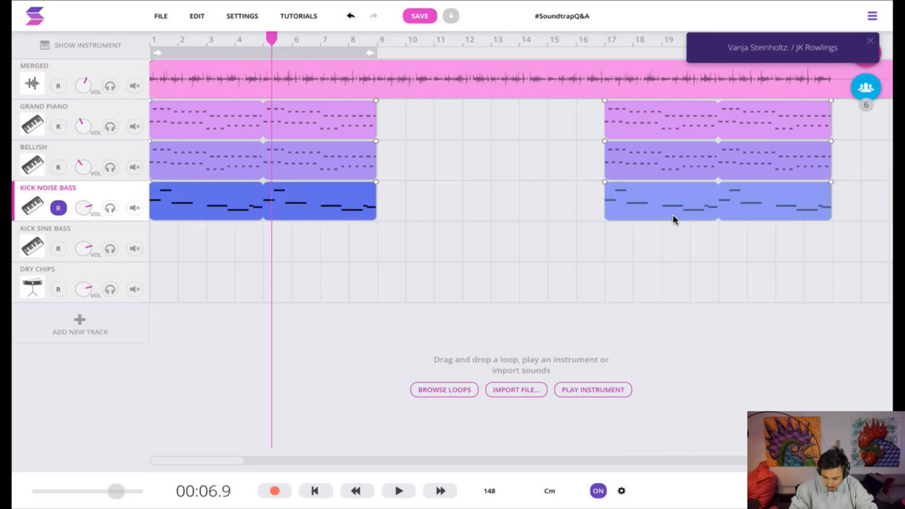
left_click_drag(731, 258, 156, 210)
mouse_move(183, 213)
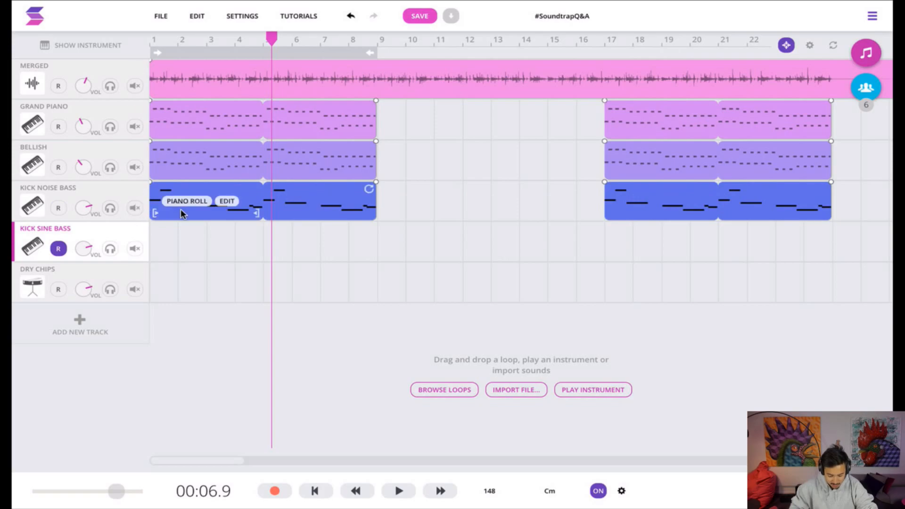
left_click_drag(184, 212, 185, 242)
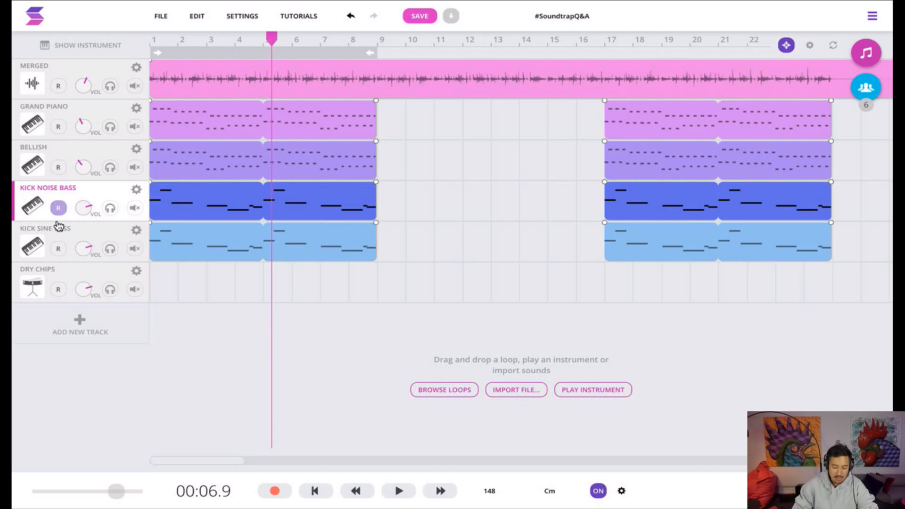
Copy the looped Kick Sine Bass region at bar 1 onto the Dry Chips track
left_click_drag(212, 254, 210, 281)
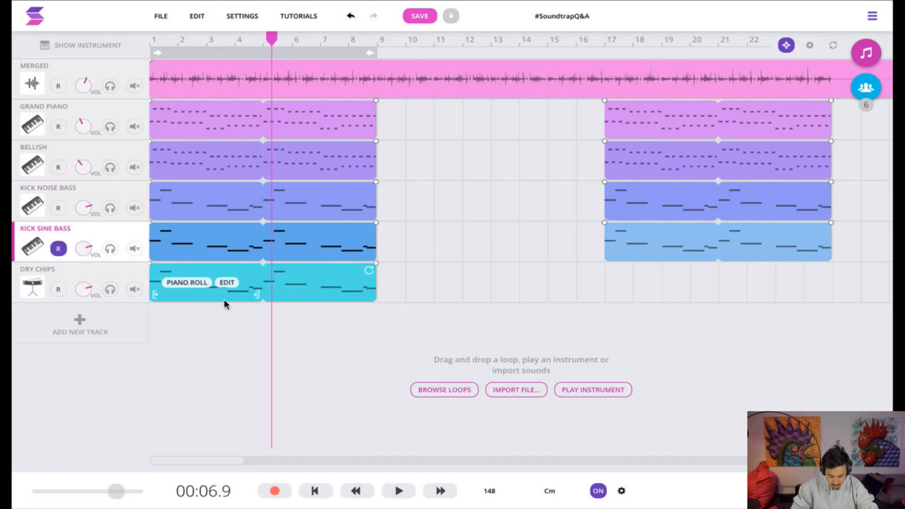
double_click(214, 296)
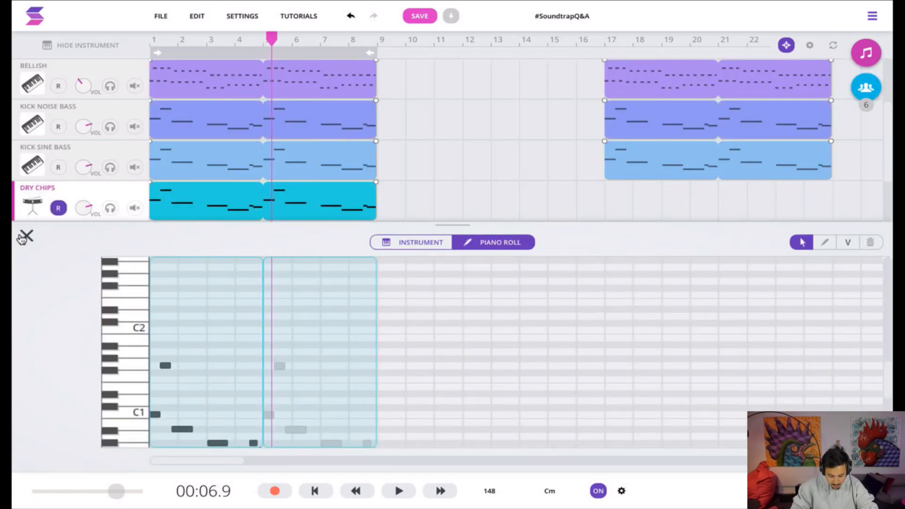
left_click(26, 240)
left_click_drag(206, 287, 638, 289)
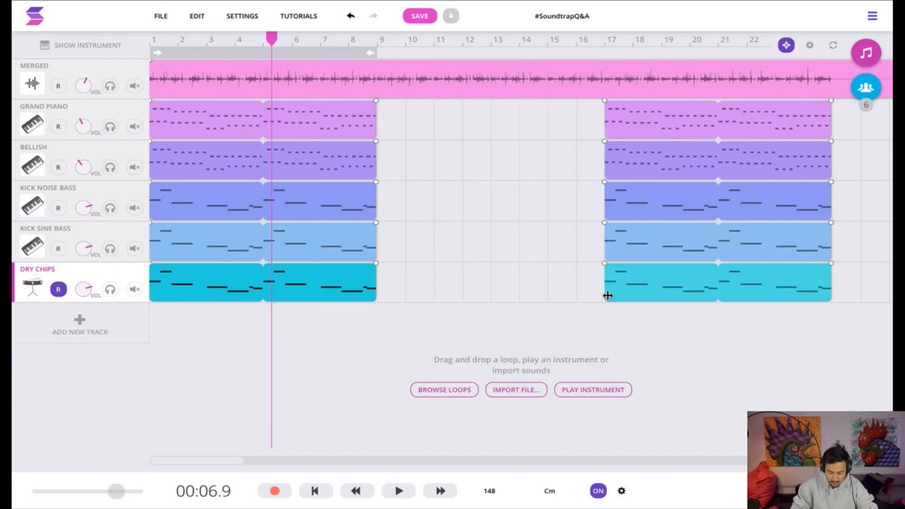
left_click(646, 293)
key("Delete")
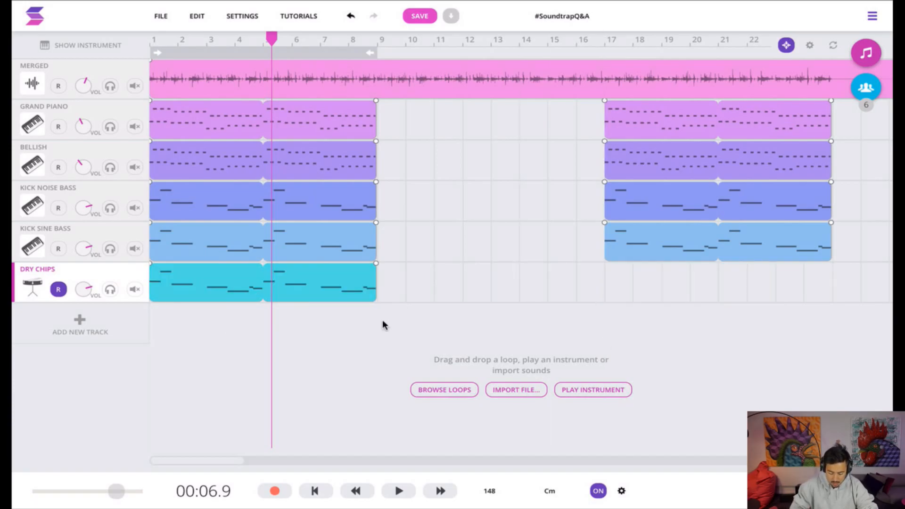
Open the Dry Chips region's piano roll and move the second and third notes onto the C1 row
double_click(190, 295)
scroll(290, 337, "down", 2)
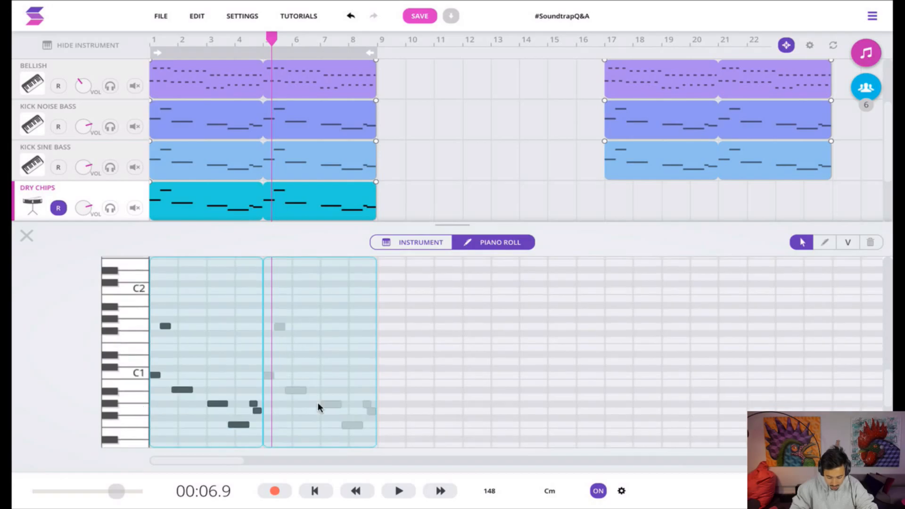
key("plus")
key("plus")
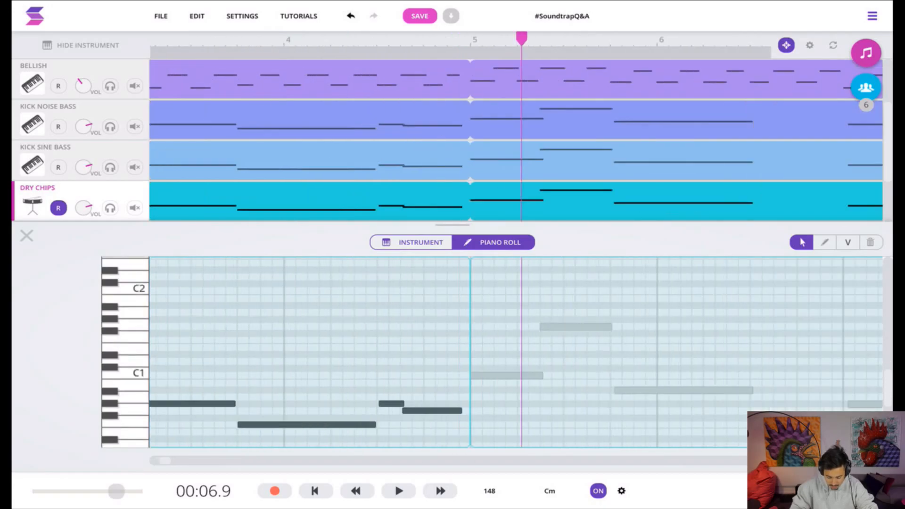
scroll(447, 376, "left", 10)
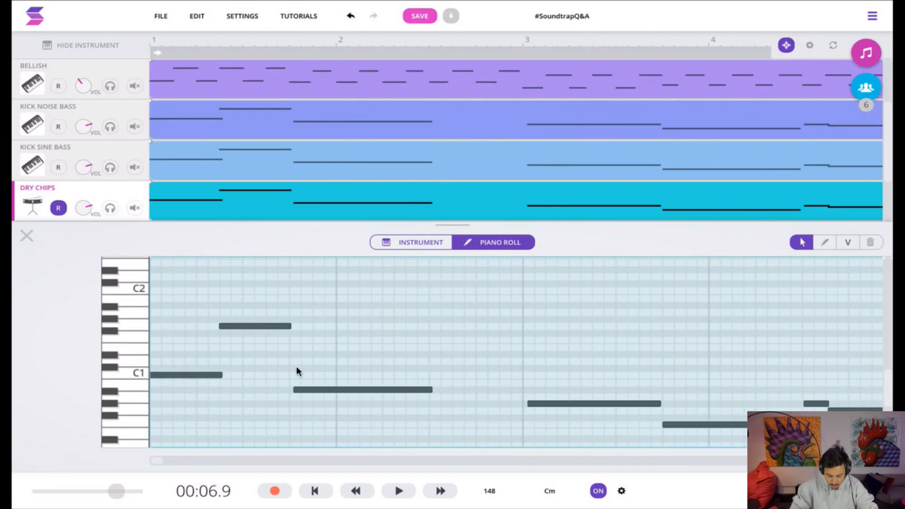
left_click_drag(253, 325, 248, 375)
left_click_drag(318, 390, 319, 375)
Move the remaining Dry Chips notes in bars 3 and 4 onto the C1 row and close the piano roll
left_click_drag(575, 429, 851, 397)
left_click_drag(576, 403, 576, 376)
left_click(697, 409)
left_click_drag(695, 394, 690, 376)
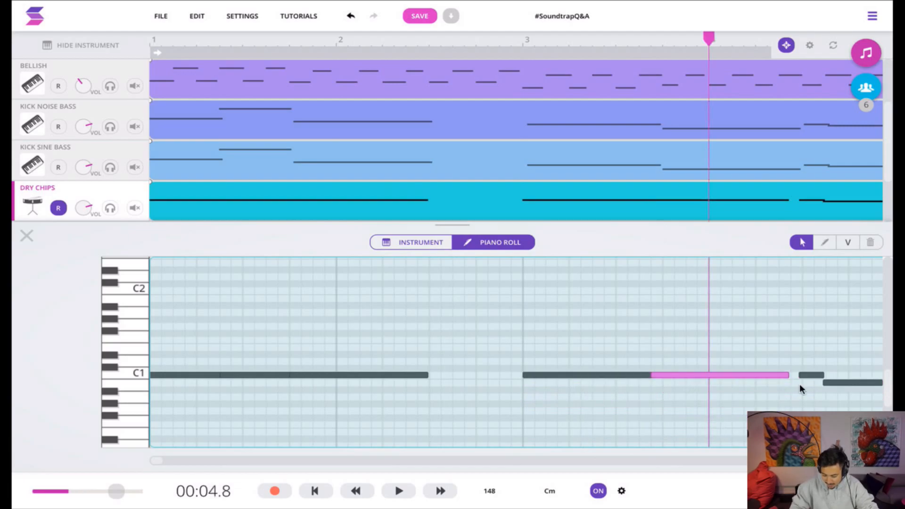
left_click_drag(837, 384, 837, 376)
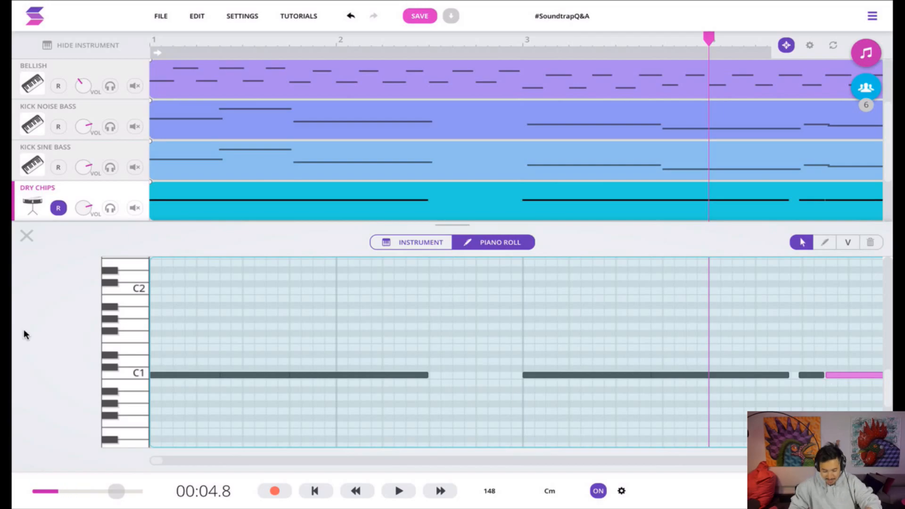
left_click(26, 236)
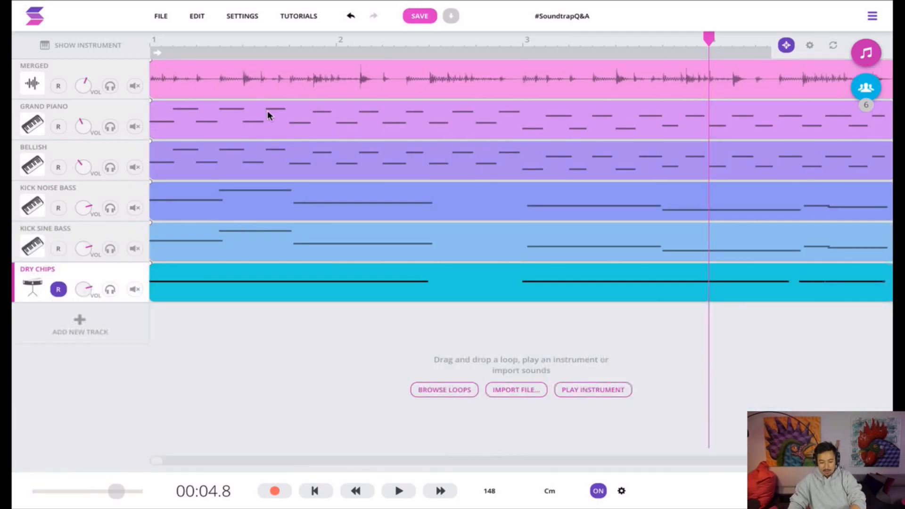
Copy the looped Dry Chips region to bar 17 and briefly play the arrangement from the start
scroll(434, 278, "right", 3)
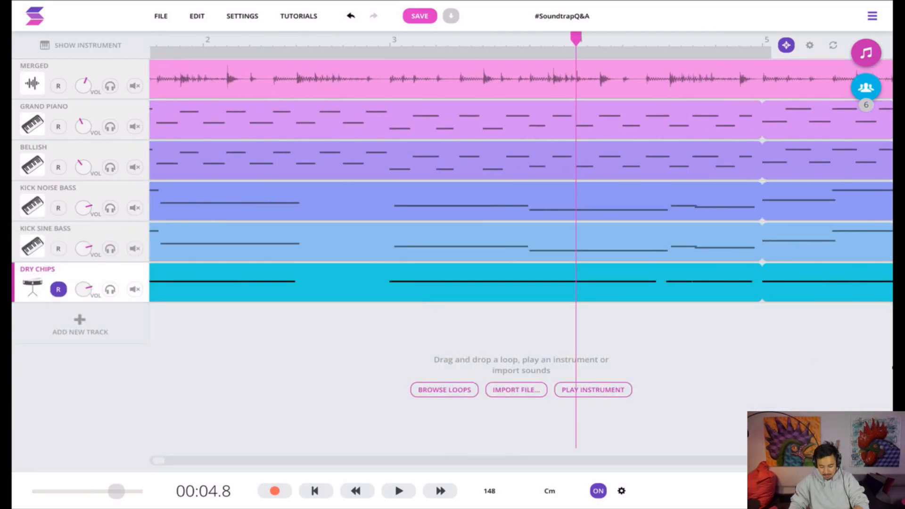
left_click(855, 461)
left_click(854, 461)
left_click(854, 461)
left_click(855, 461)
left_click(855, 461)
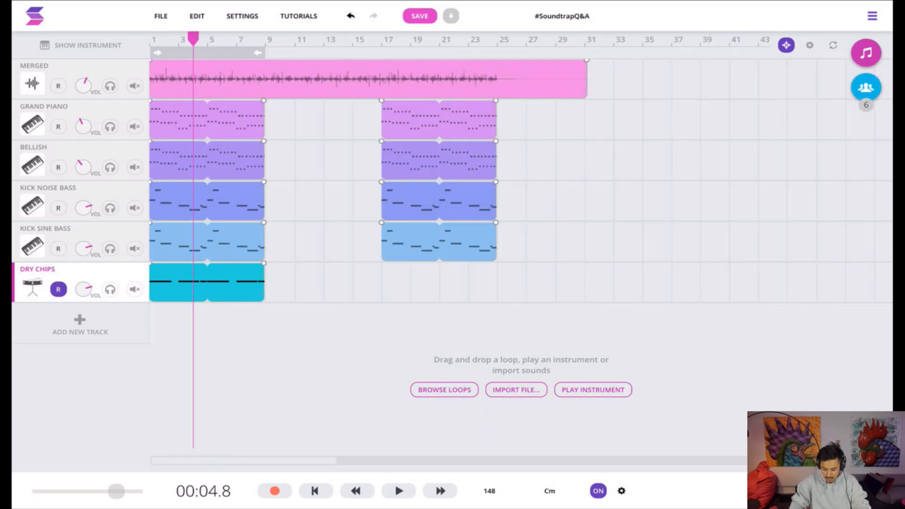
left_click_drag(173, 288, 408, 292)
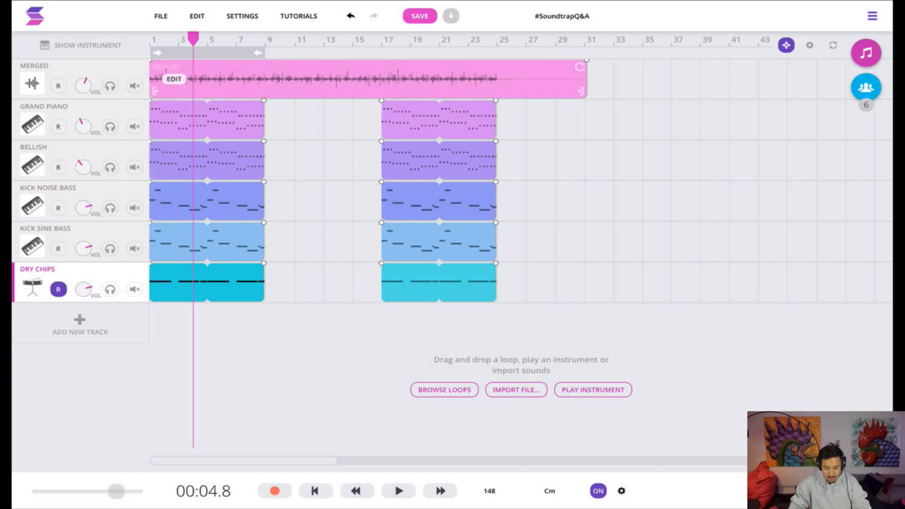
key("Return")
key("space")
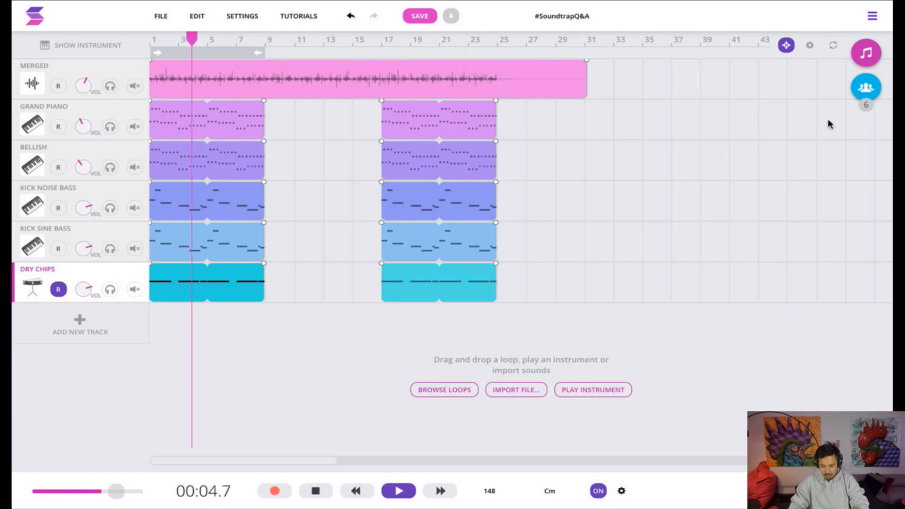
key("space")
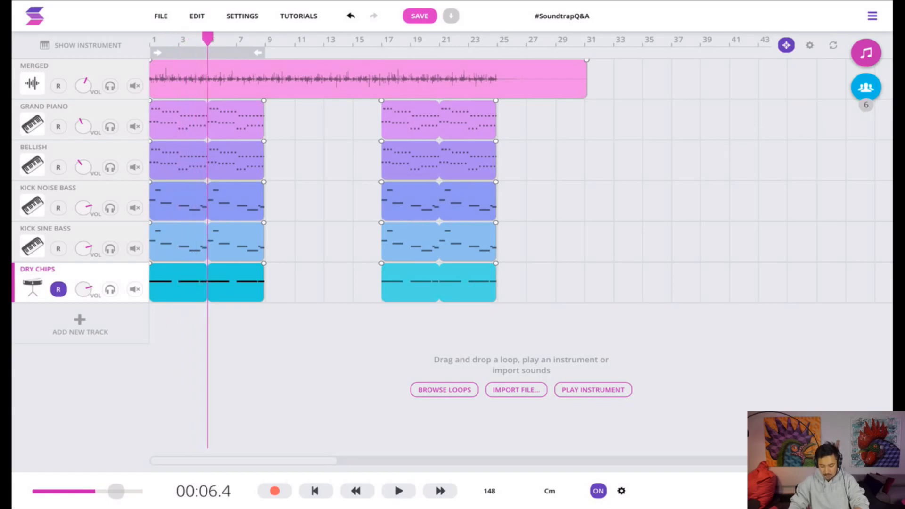
Open the collaborators view, save the project and sync it with the collaborators' updates
left_click(867, 88)
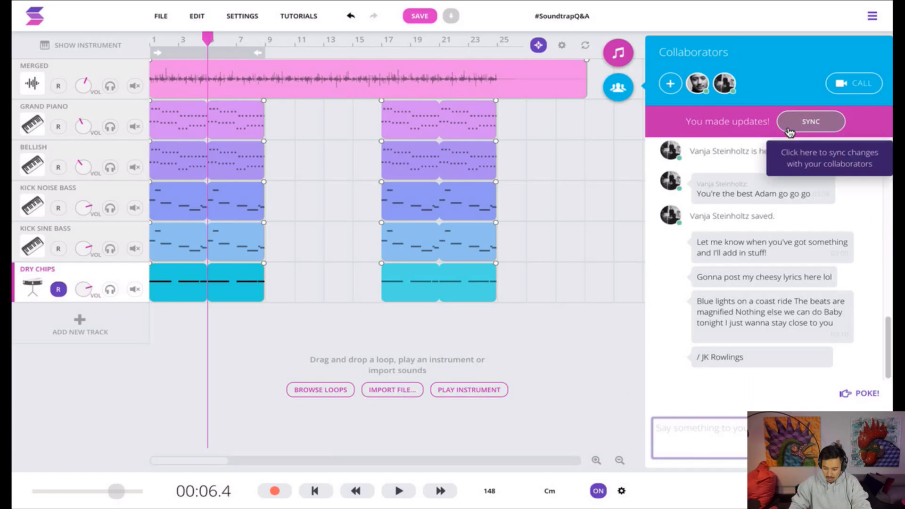
left_click(420, 16)
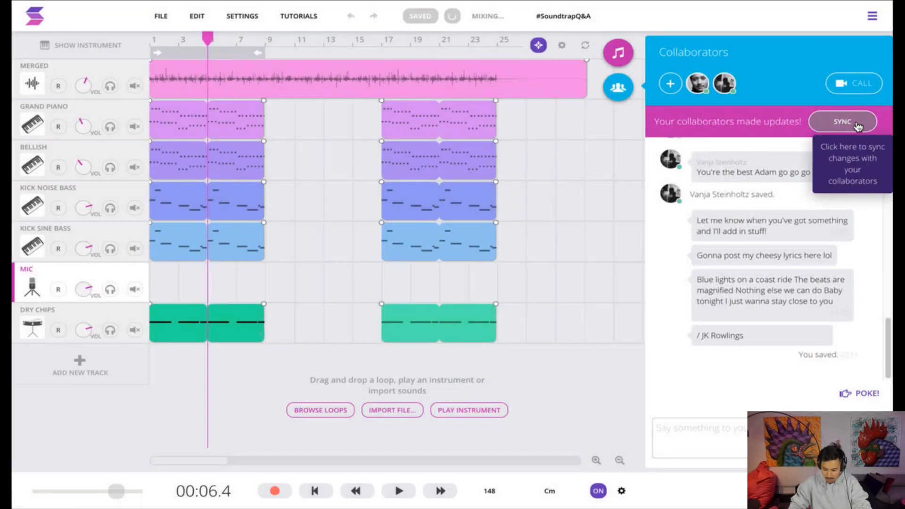
left_click(840, 124)
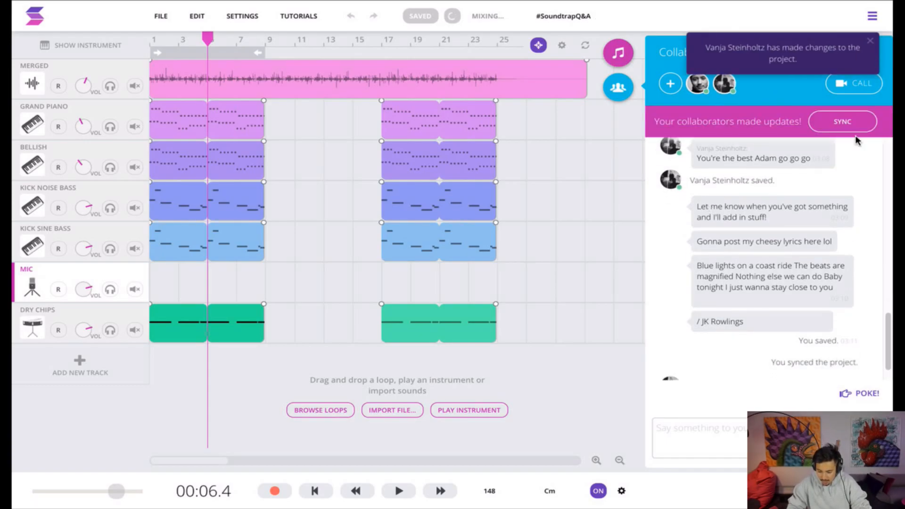
left_click(843, 122)
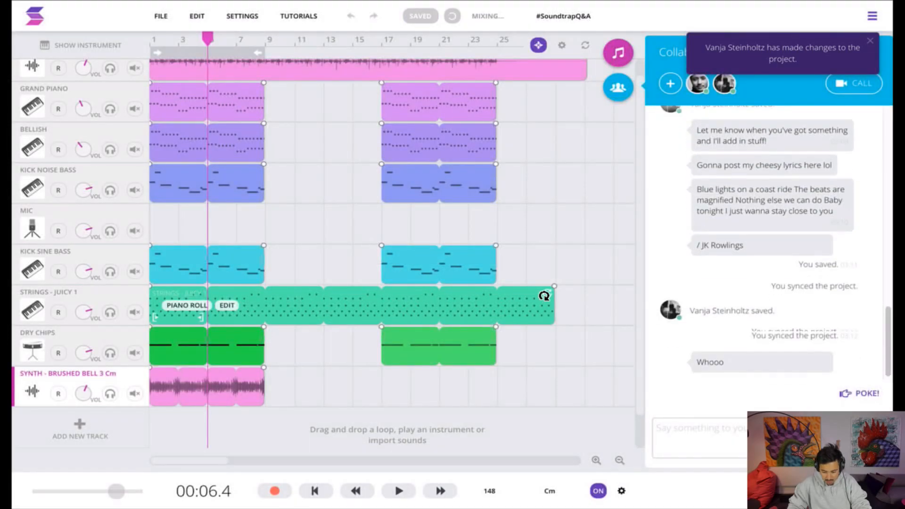
Shorten the Strings - Juicy 1 loop to end at bar 25 and copy the Synth - Brushed Bell 3 region to bar 17
left_click_drag(545, 294, 496, 294)
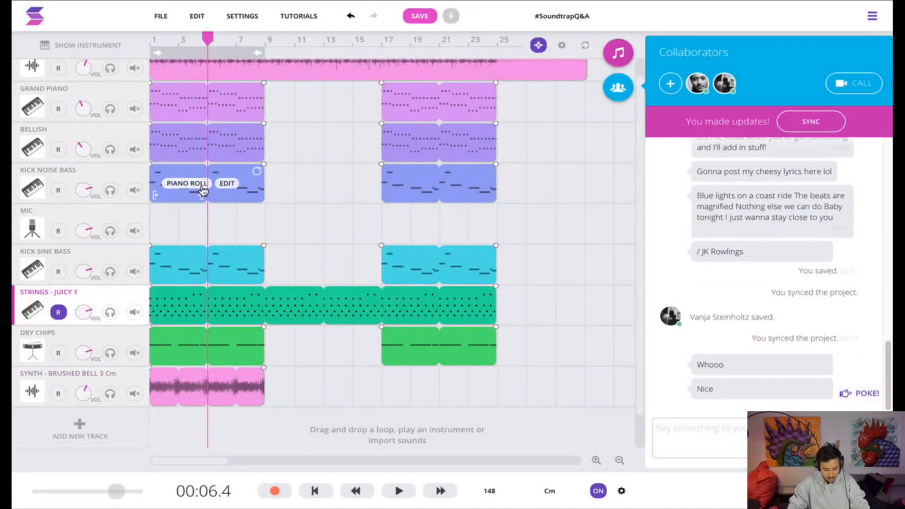
scroll(179, 298, "up", 1)
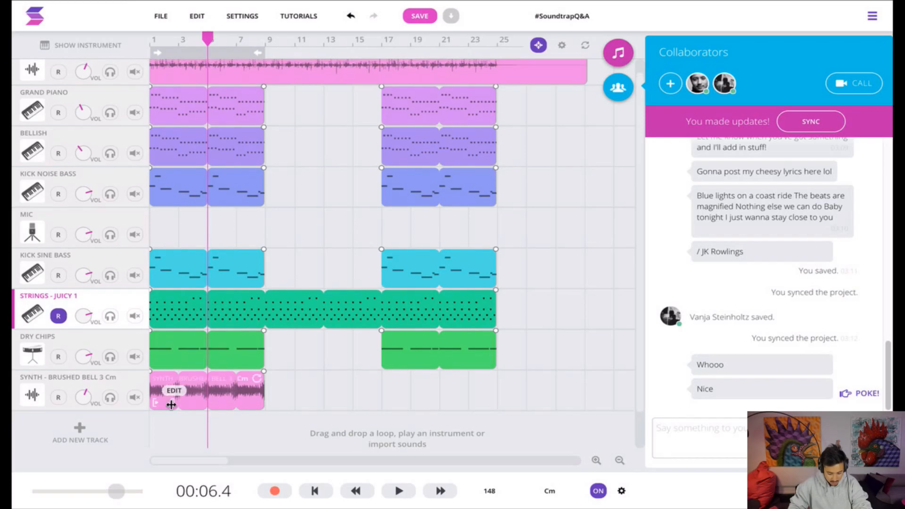
left_click_drag(163, 403, 386, 399)
scroll(377, 414, "up", 1)
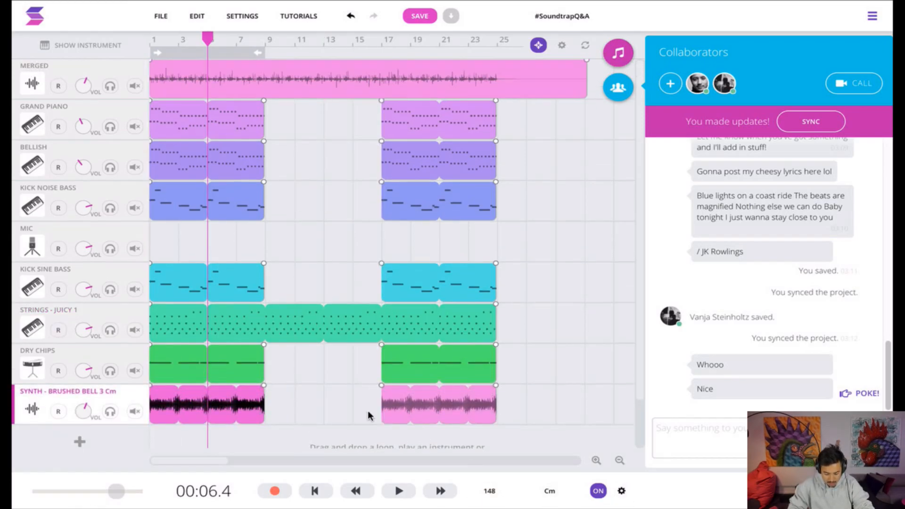
Play the arrangement from bar 9 and turn the metronome off
left_click(267, 42)
key("space")
left_click(598, 492)
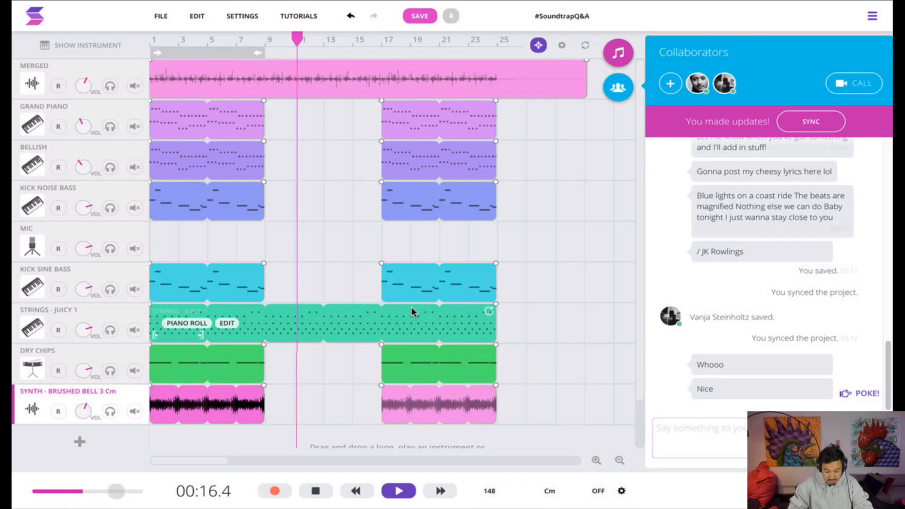
key("space")
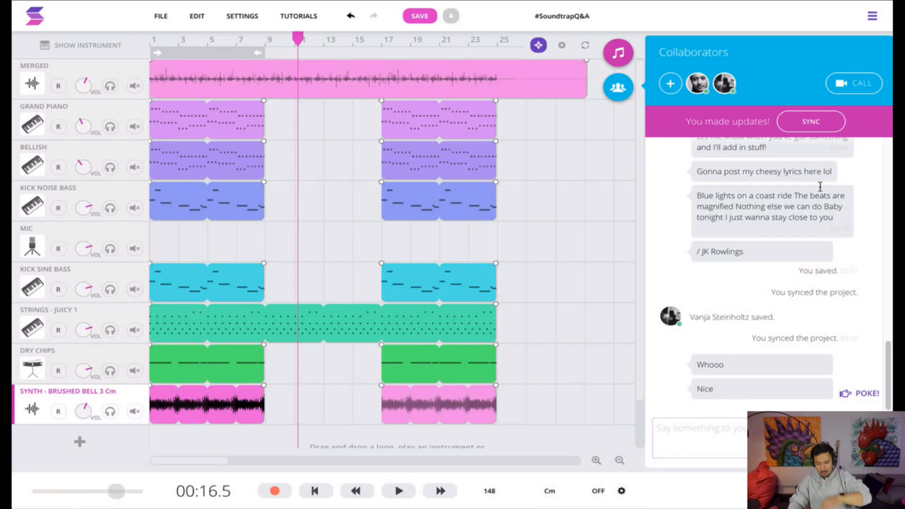
Sync the changes with the collaborators and send the chat messages "I think we're ready for vocals" and ":D"
left_click(821, 124)
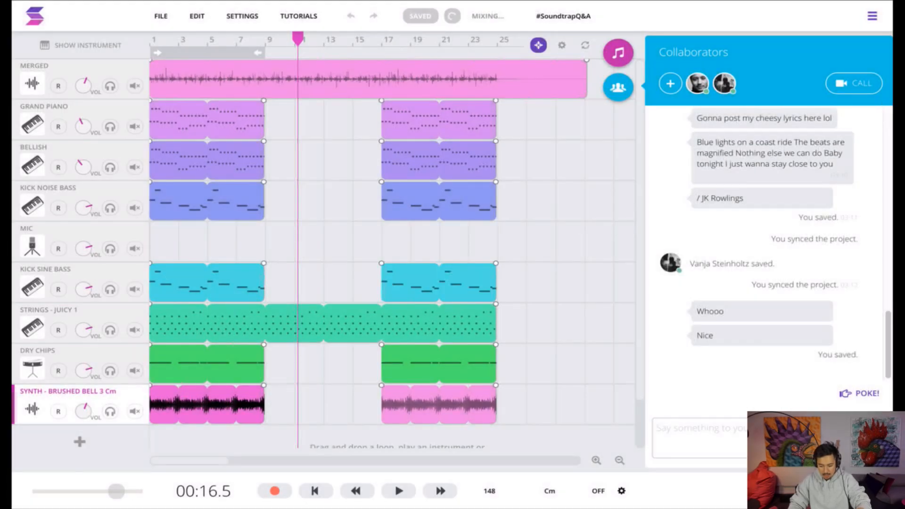
left_click(767, 438)
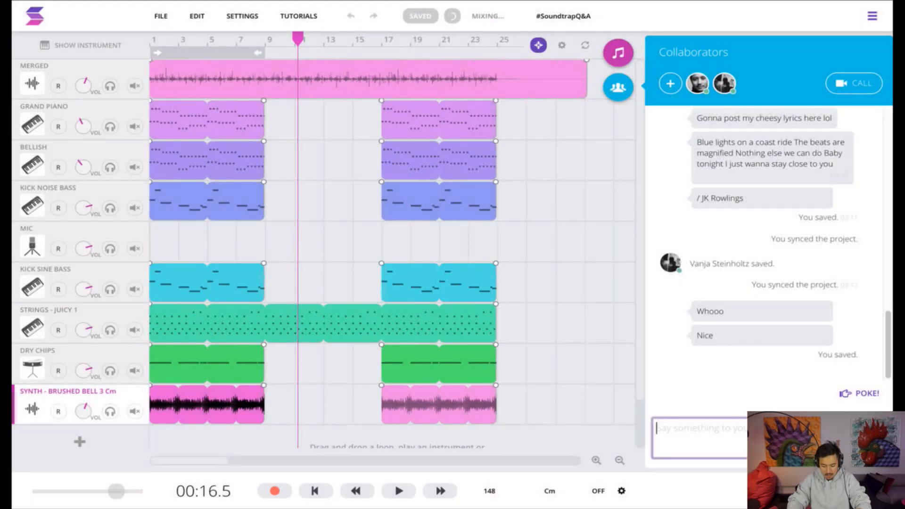
type("I think we're ready fo")
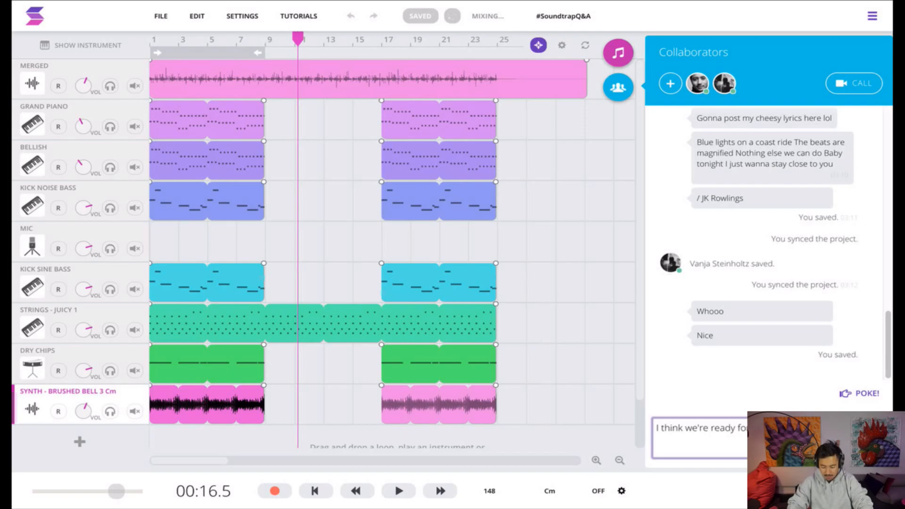
type("r vocals")
key("Return")
type(":D")
key("Return")
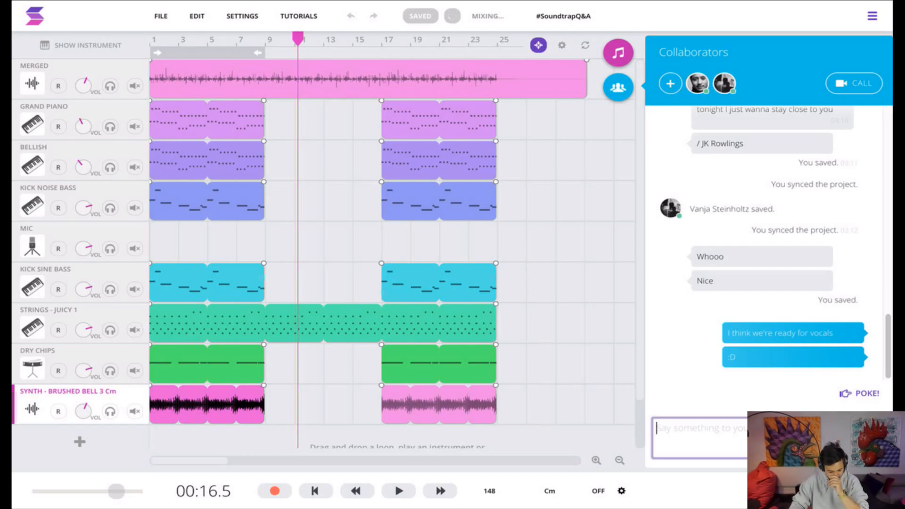
Play the arrangement from bar 7 past bar 9 and answer the collaborator's incoming video call
left_click(237, 39)
key("space")
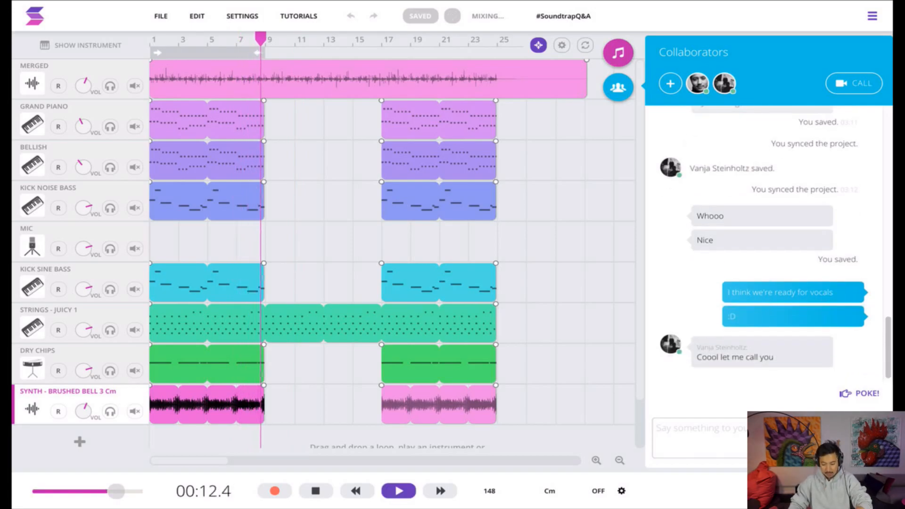
key("space")
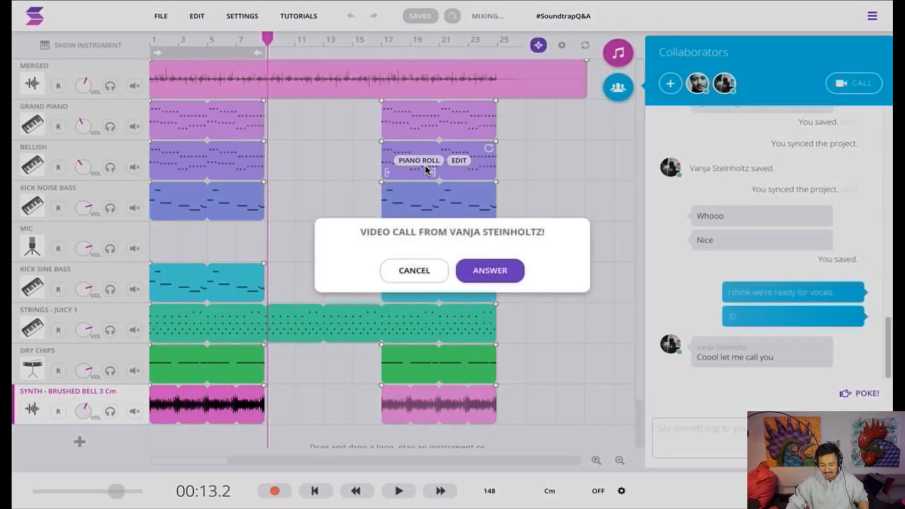
left_click(504, 276)
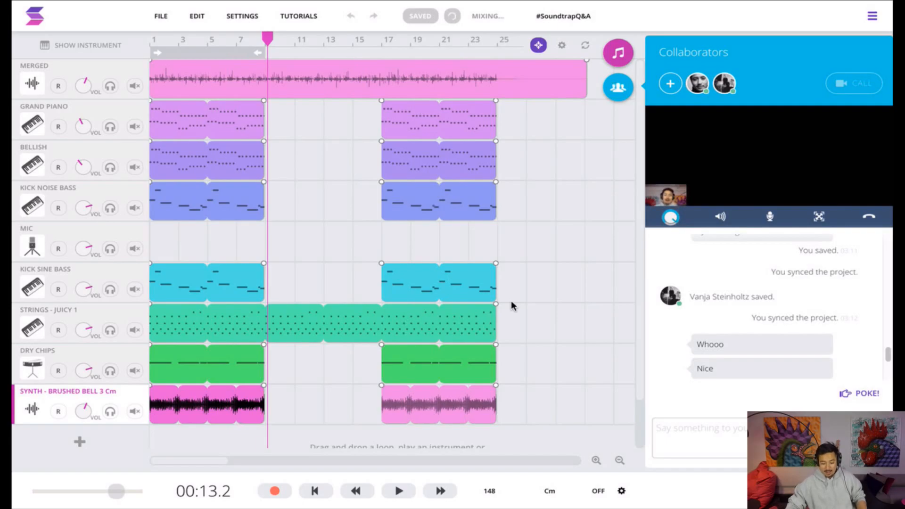
Trim the end of the Merged region slightly
left_click(580, 89)
left_click_drag(580, 90, 579, 89)
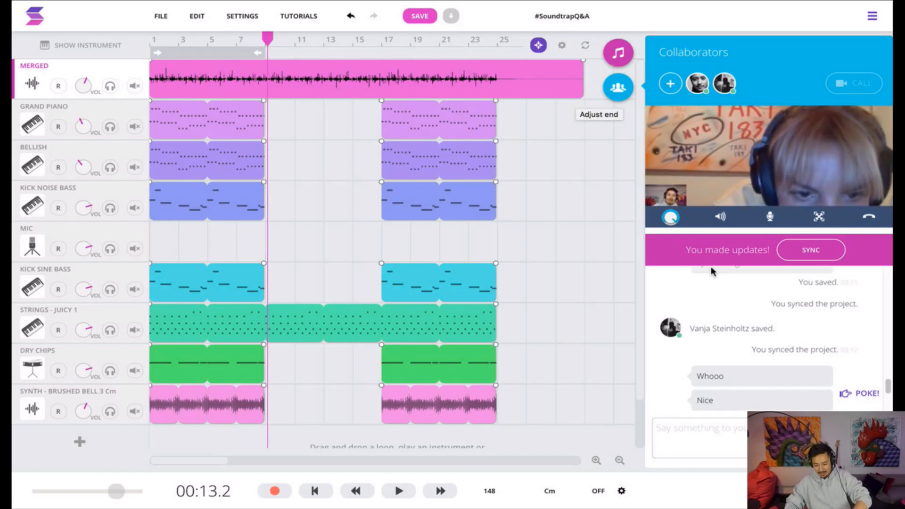
Turn off the mic send and master audio send for the video call and save the project
left_click(771, 219)
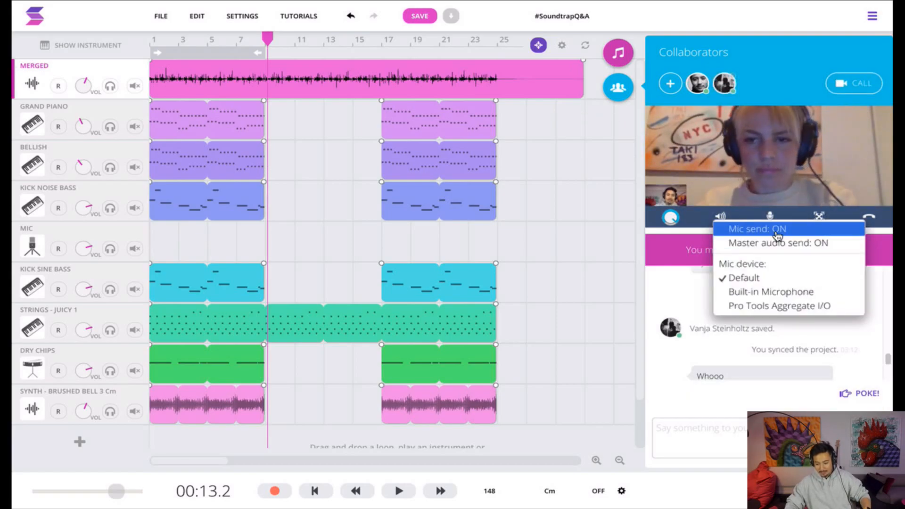
left_click(766, 229)
left_click(778, 246)
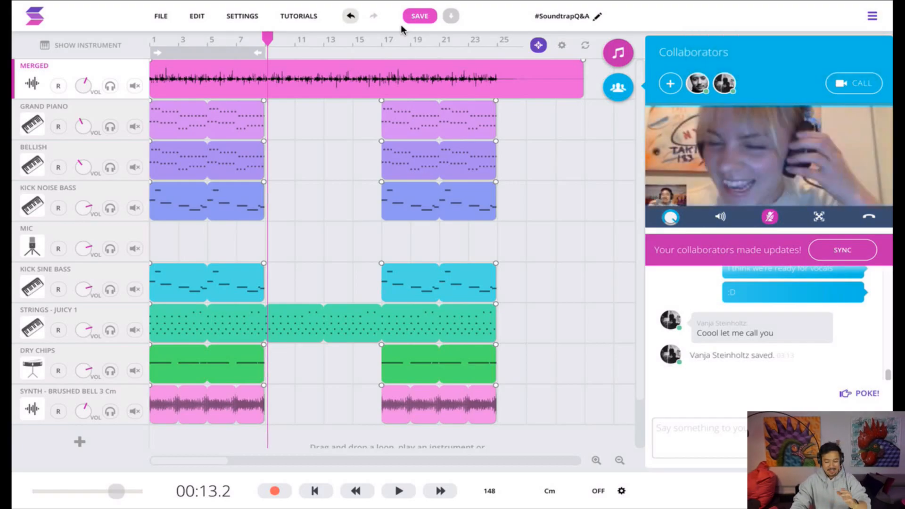
left_click(412, 19)
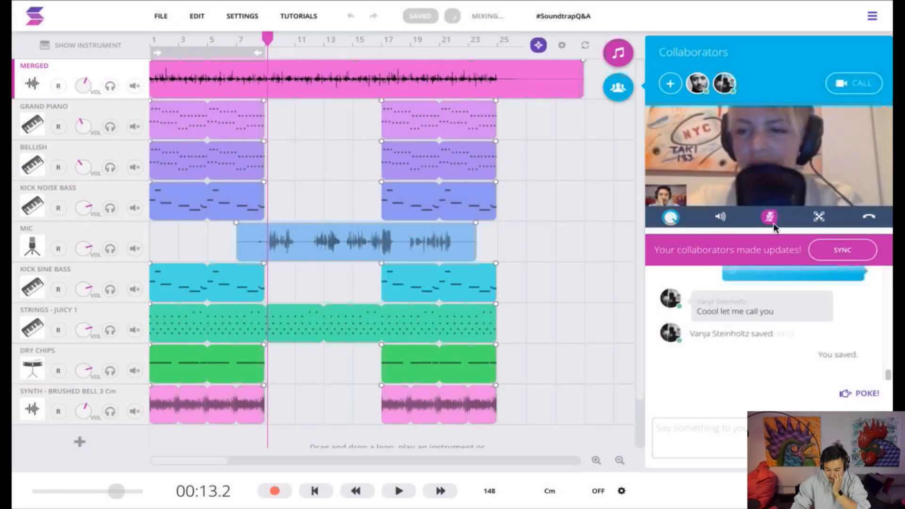
Turn the video call's mic send and master audio send back on
left_click(771, 221)
left_click(776, 231)
left_click(770, 217)
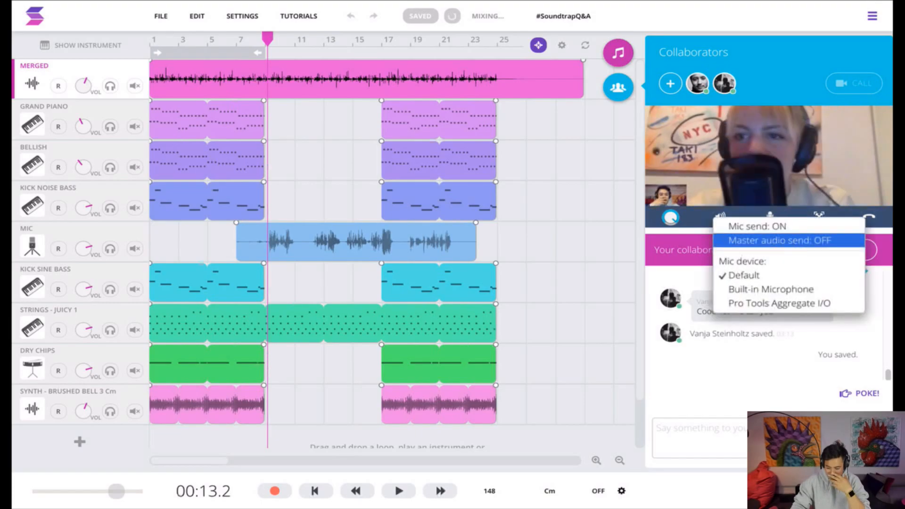
left_click(796, 242)
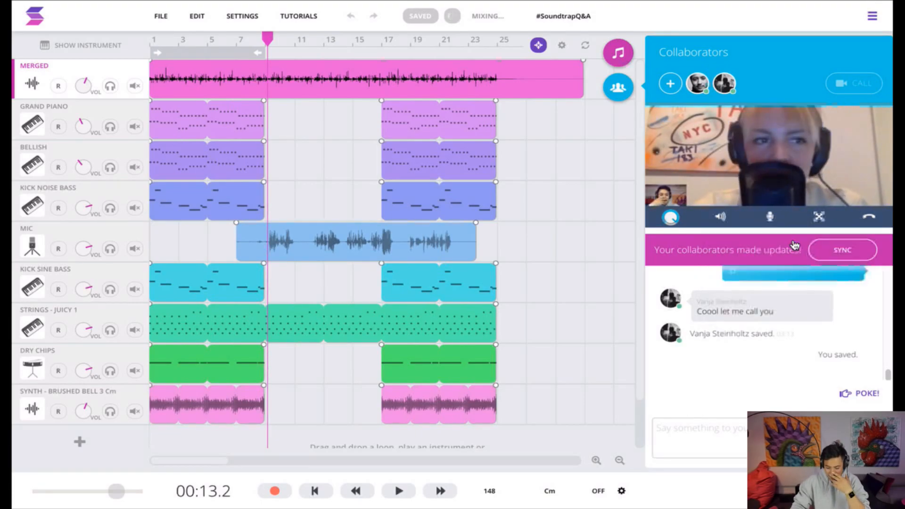
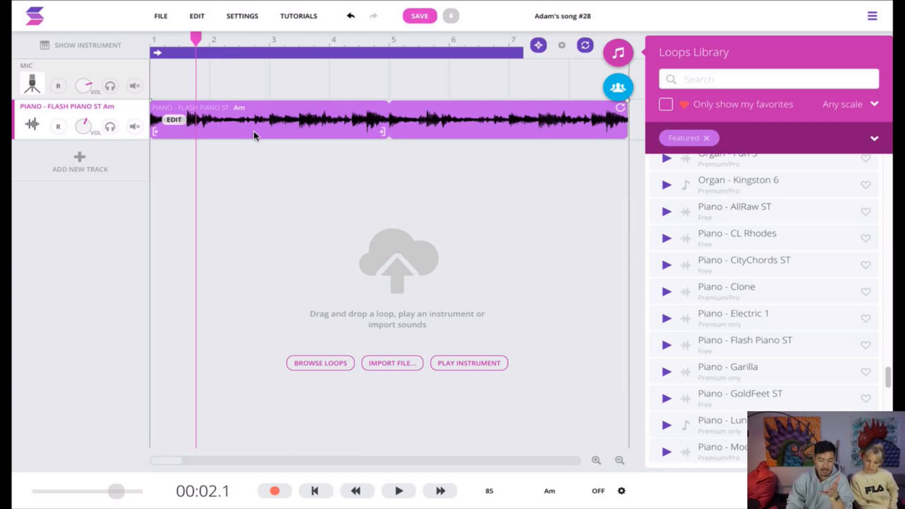
Reverse the Flash Piano ST loop region on the piano track
right_click(189, 126)
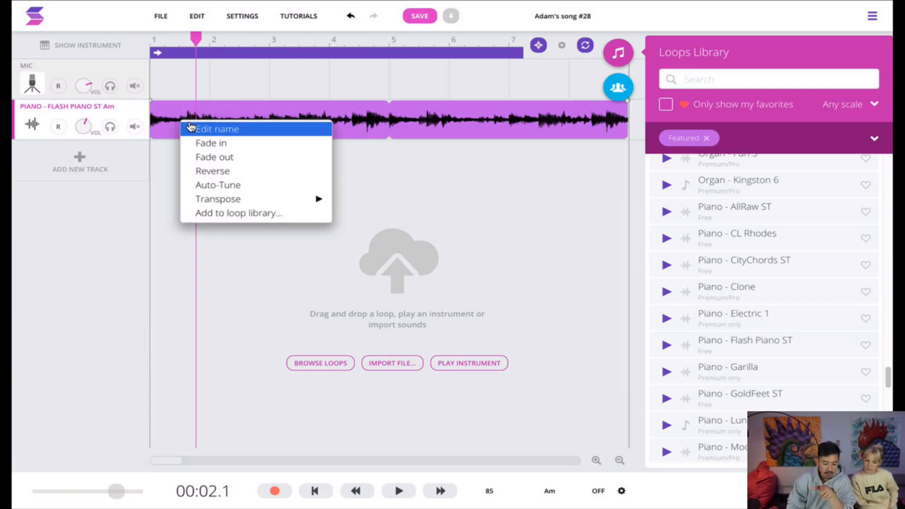
left_click(252, 175)
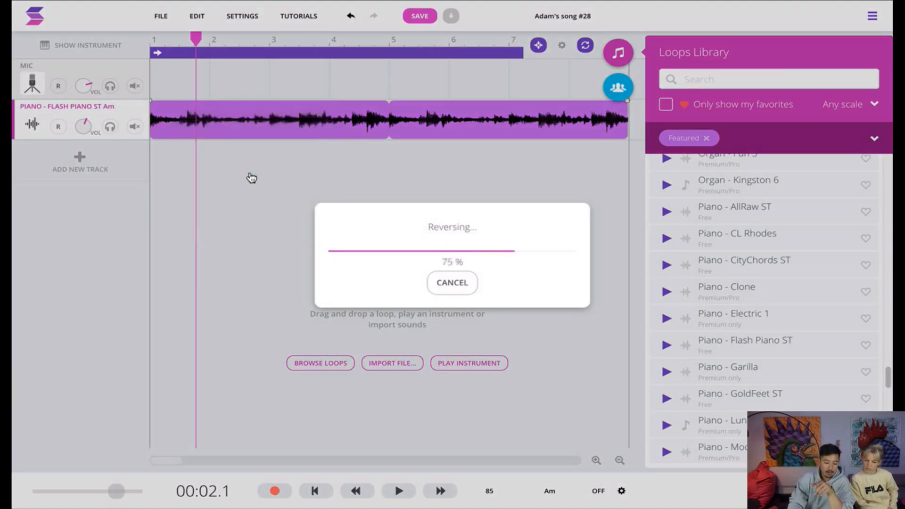
Play the reversed piano loop from the start of the song, stop it, and play it from the start again
left_click(166, 33)
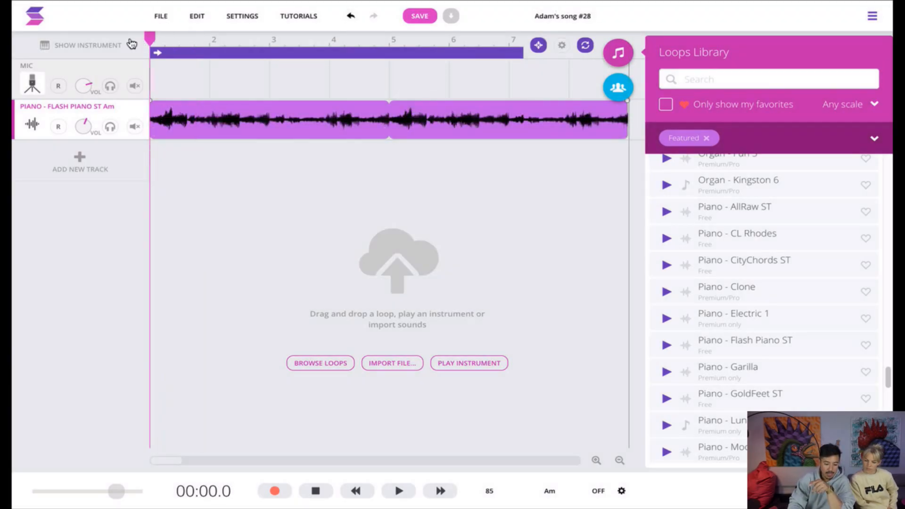
key("space")
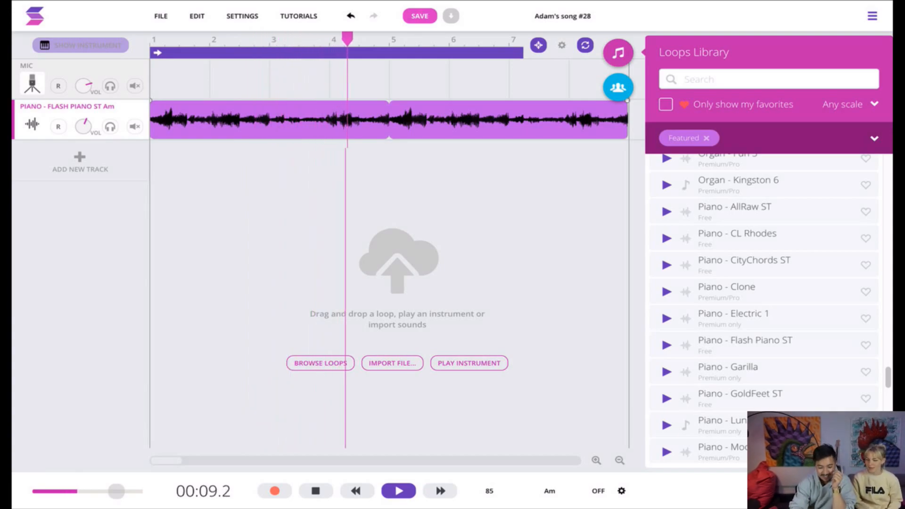
key("space")
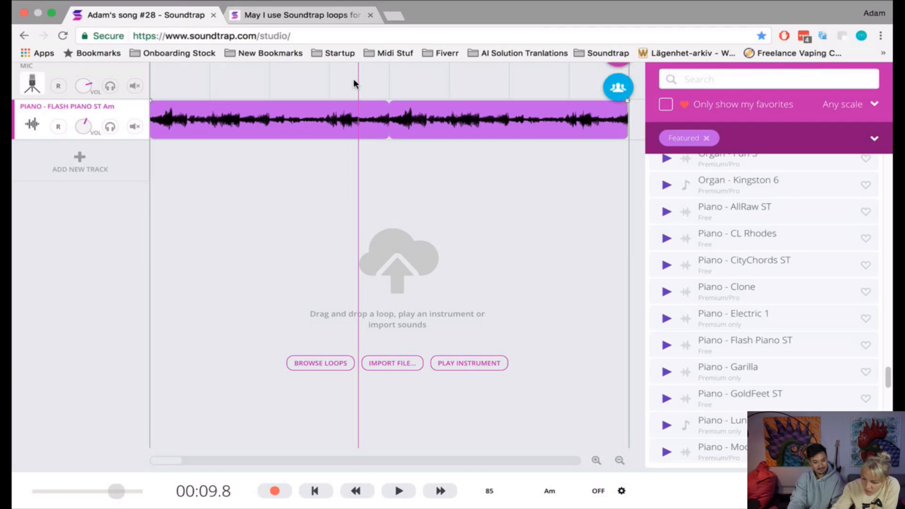
left_click_drag(355, 38, 128, 61)
key("space")
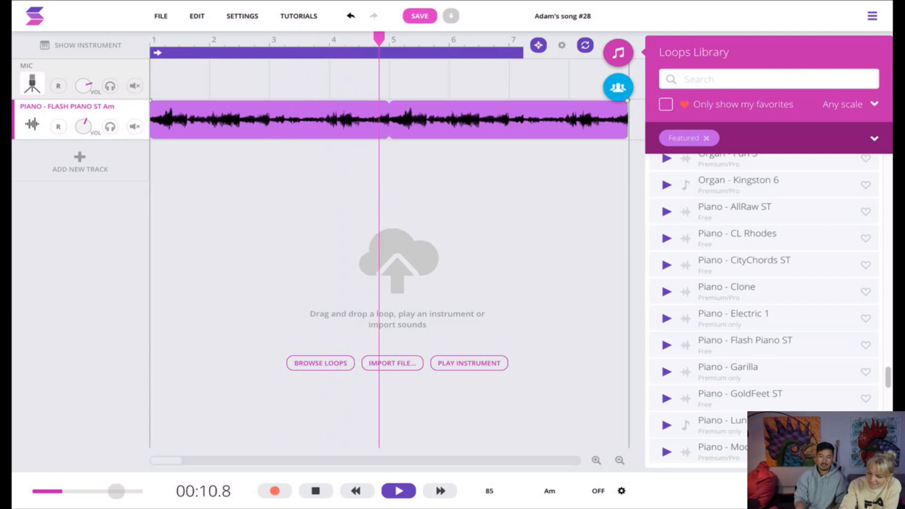
key("space")
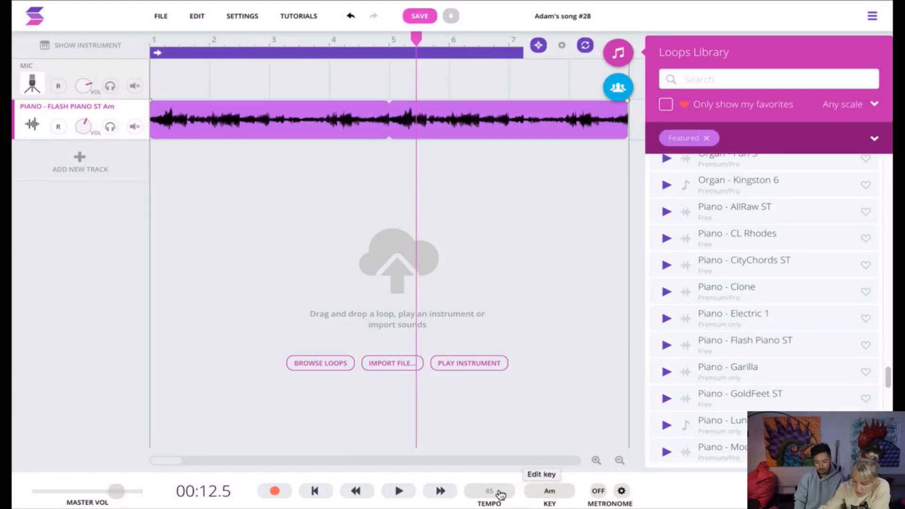
Open the song's tempo value for editing and leave it
left_click(497, 494)
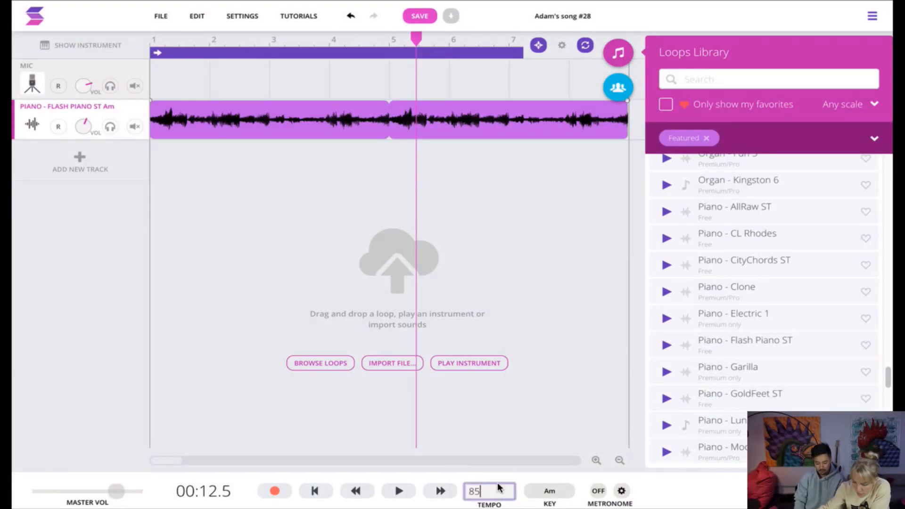
left_click(579, 386)
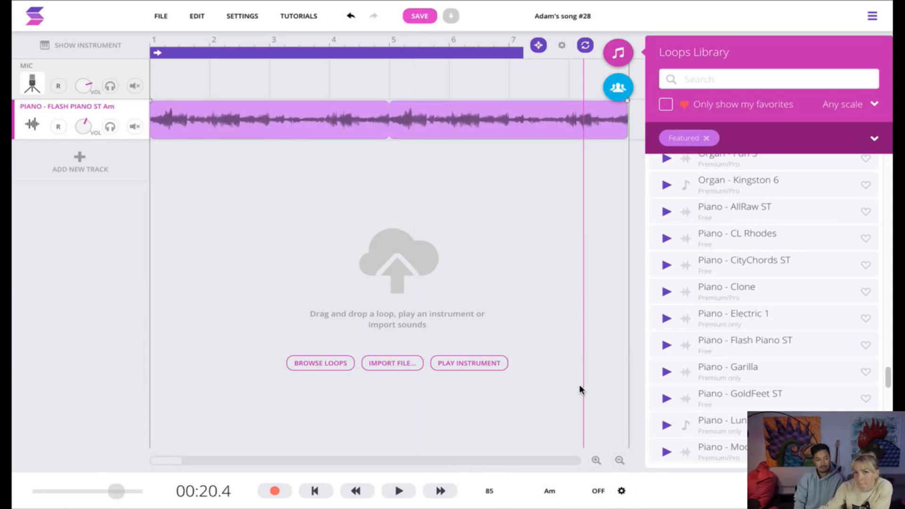